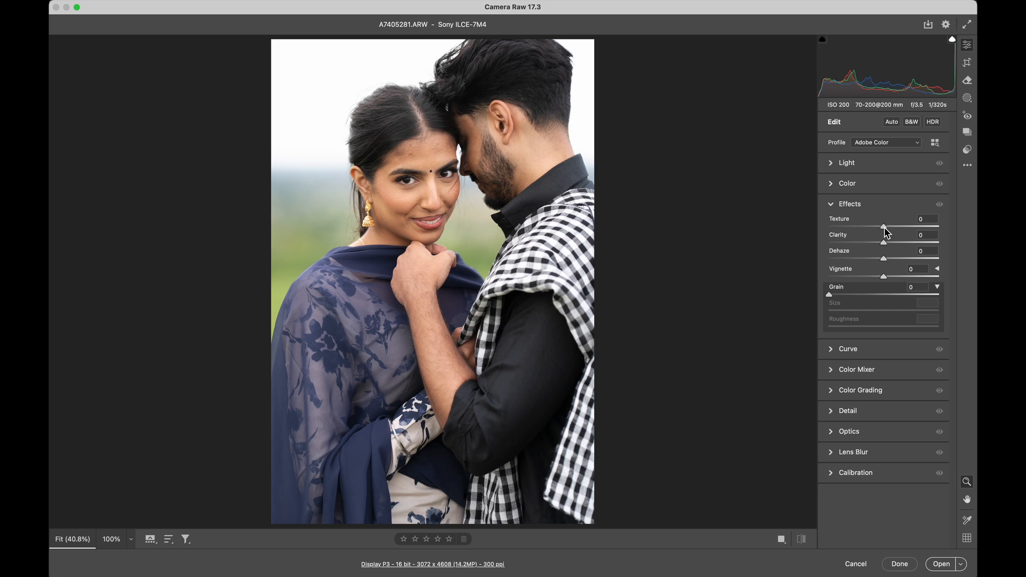
# Raise the photo's exposure to +0.10 in the light adjustments
pyautogui.click(882, 162)
pyautogui.moveTo(884, 187); pyautogui.dragTo(885, 188)
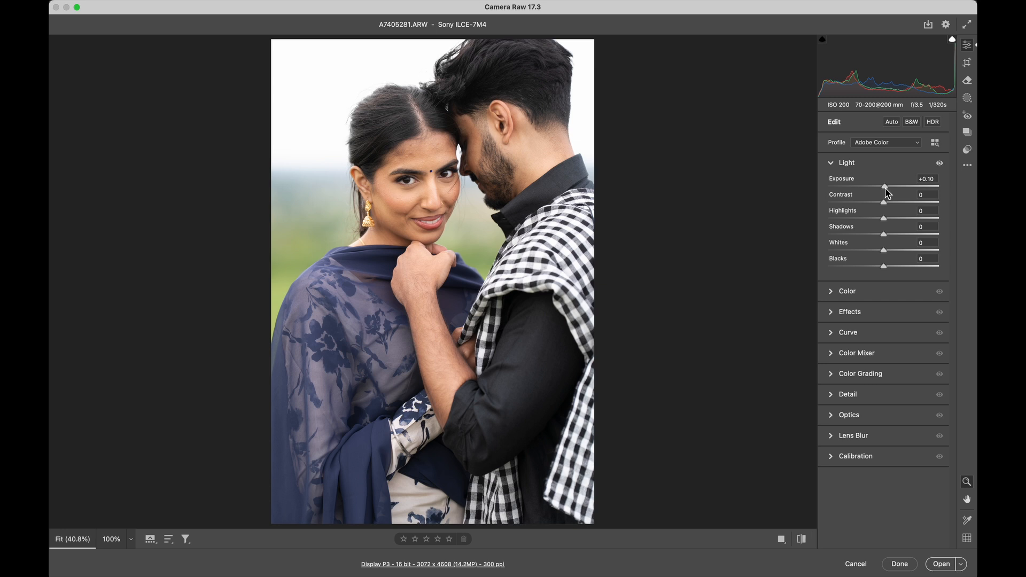
# Crop the photo closer to the couple's faces and upper bodies, about 2319 x 3479 px, and open it in Photoshop
pyautogui.press('c')
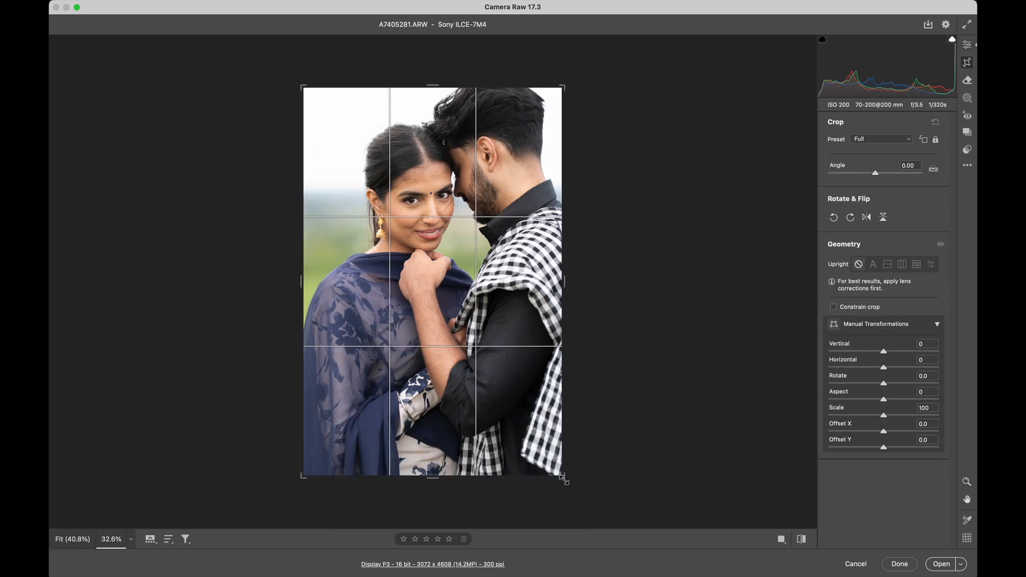
pyautogui.moveTo(564, 480); pyautogui.dragTo(500, 382)
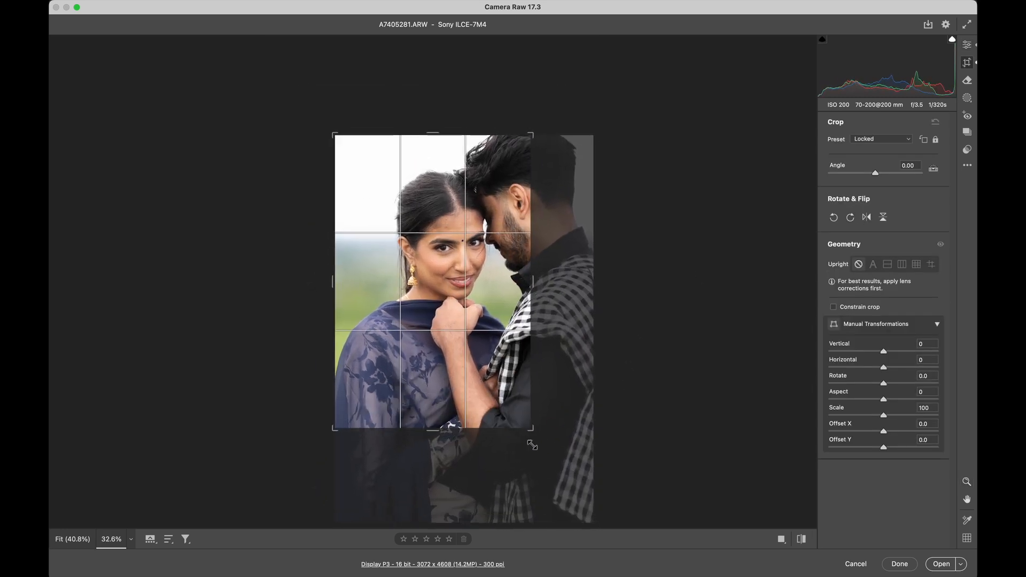
pyautogui.moveTo(461, 310); pyautogui.dragTo(448, 301)
pyautogui.press('Return')
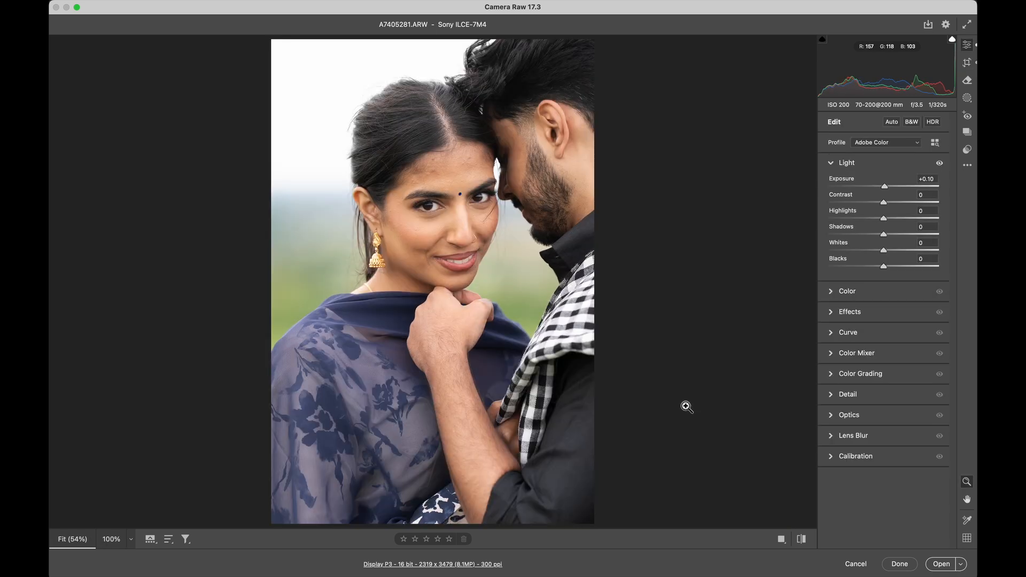
pyautogui.click(941, 564)
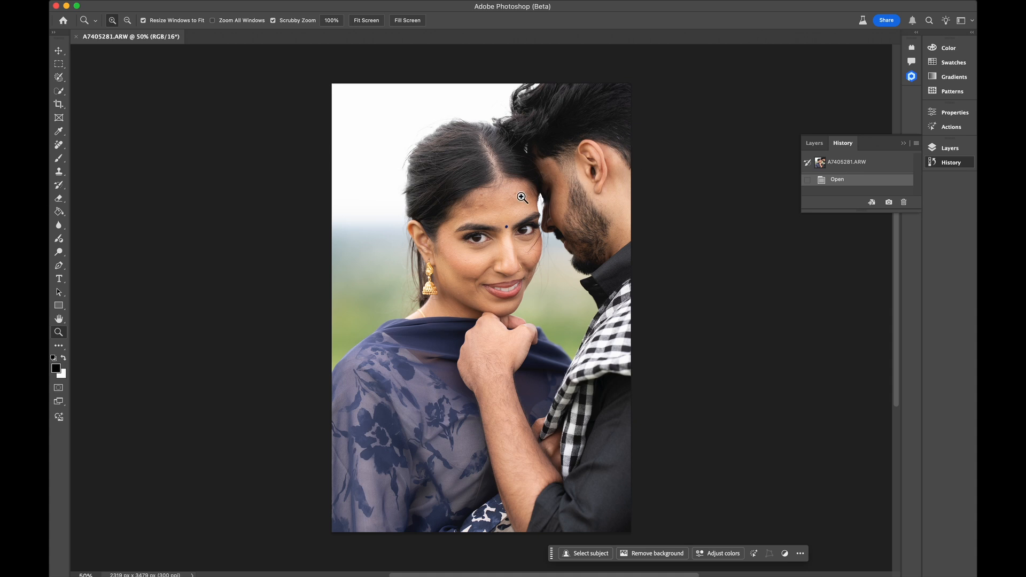
# Start the Retouch4me Dodge Burn filter on the portrait and set its blend to 126
pyautogui.click(559, 218)
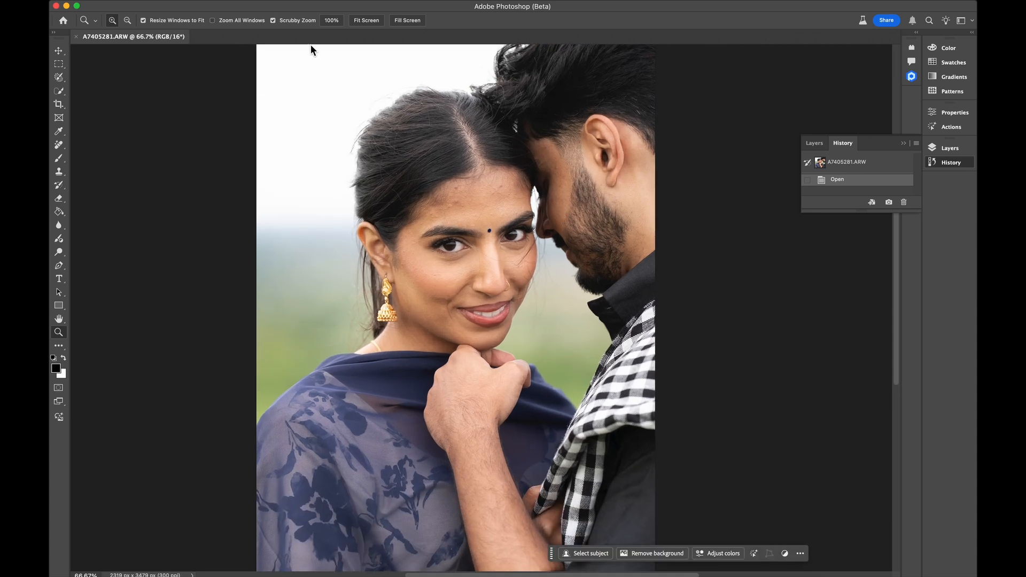
pyautogui.click(308, 2)
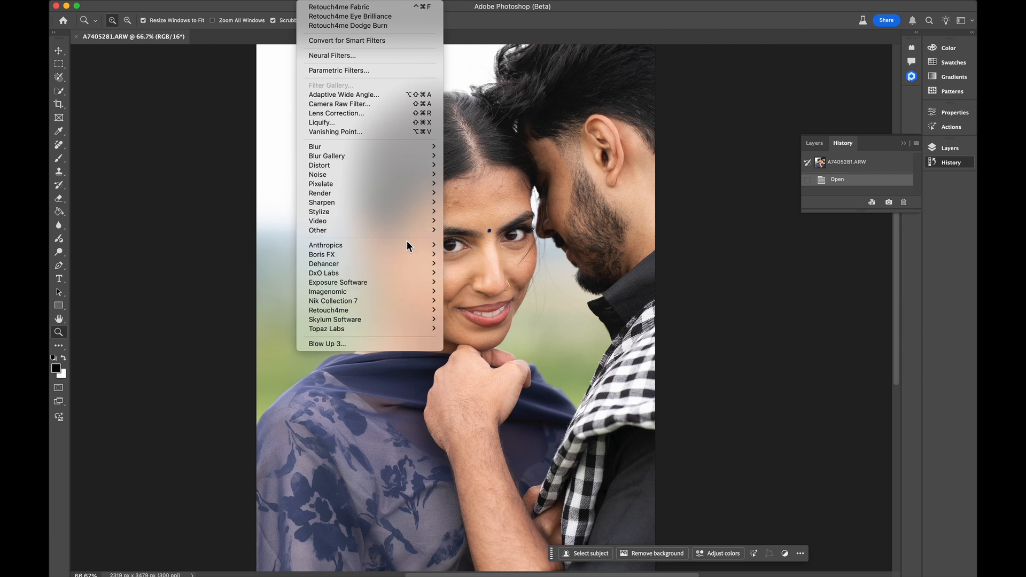
pyautogui.moveTo(410, 314)
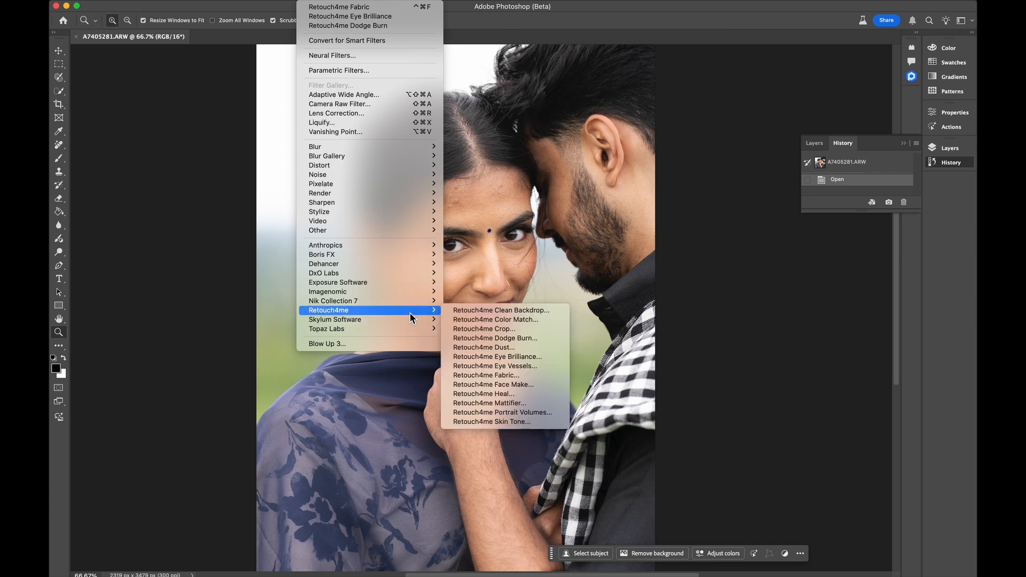
pyautogui.click(511, 338)
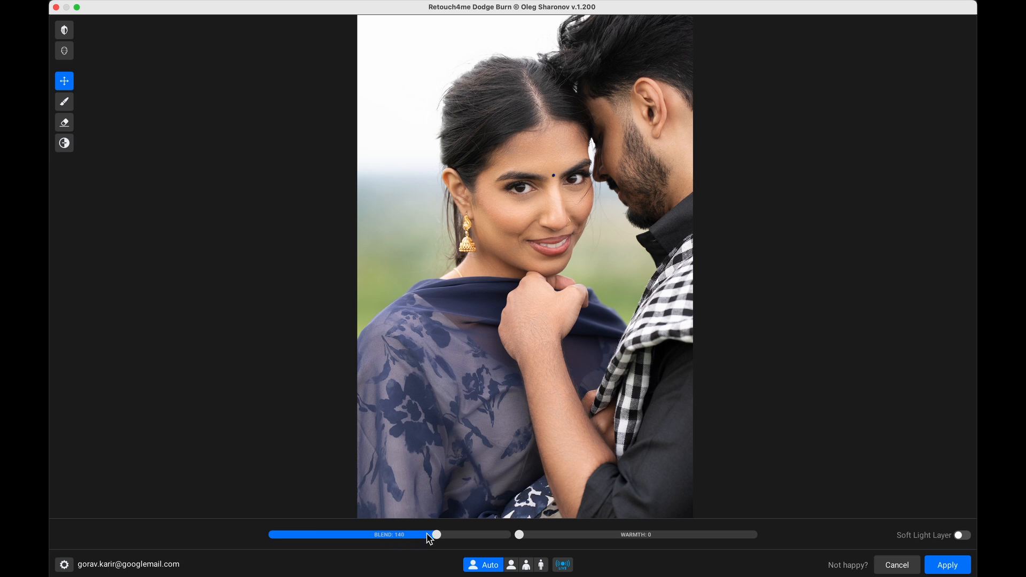
pyautogui.moveTo(437, 535); pyautogui.dragTo(340, 536)
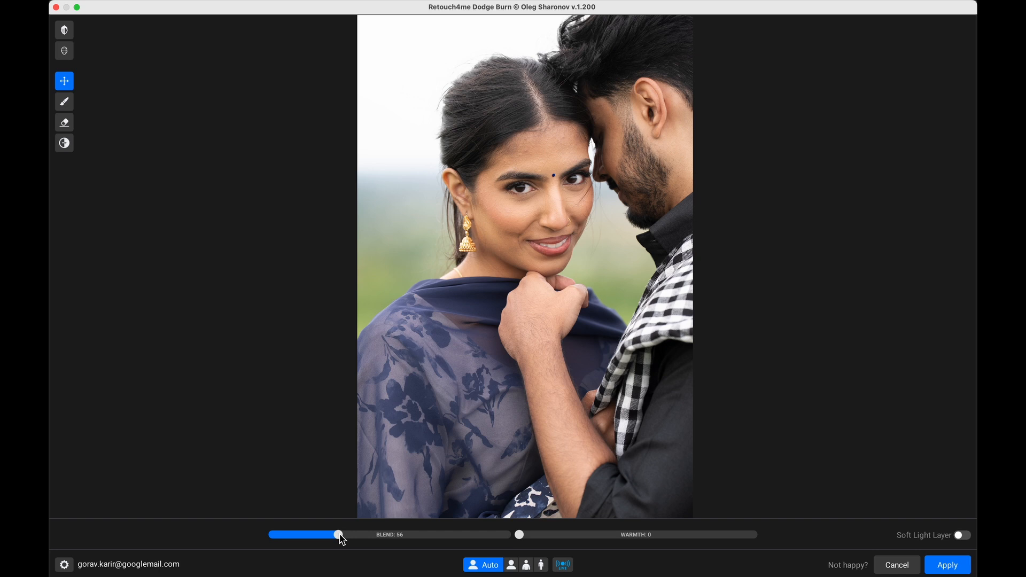
pyautogui.moveTo(337, 536)
pyautogui.mouseDown()
pyautogui.moveTo(303, 536)
pyautogui.moveTo(420, 536)
pyautogui.mouseUp()
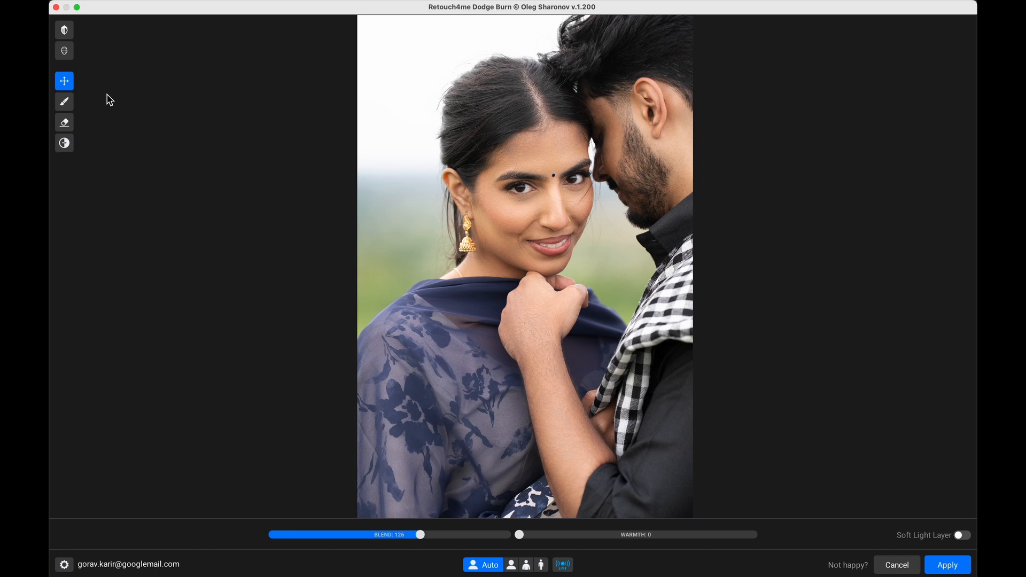
# Examine the woman's skin up close, comparing the original photo with the Dodge Burn result
pyautogui.click(69, 30)
pyautogui.click(69, 30)
pyautogui.scroll(3, 340, 94)
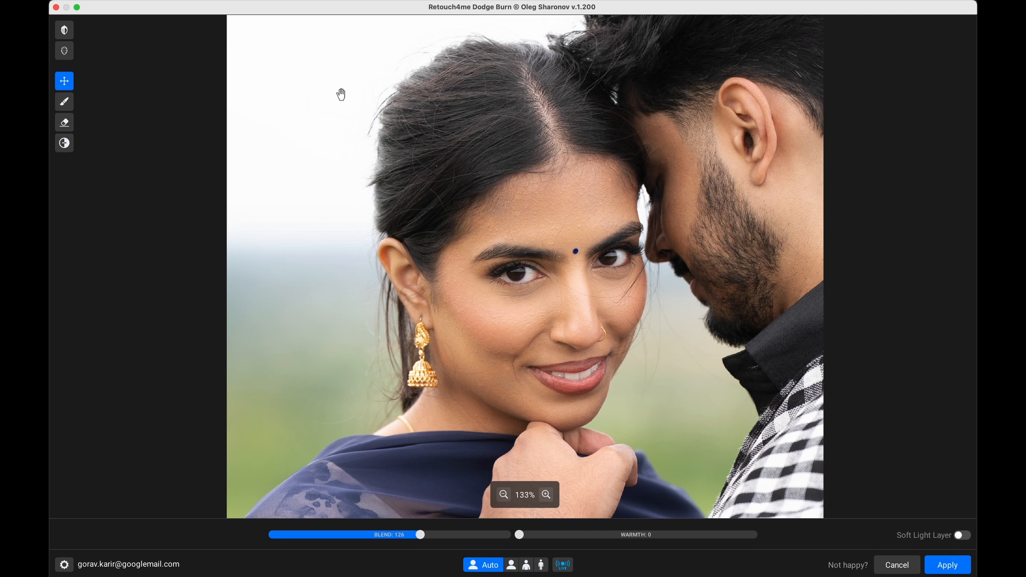
pyautogui.click(67, 29)
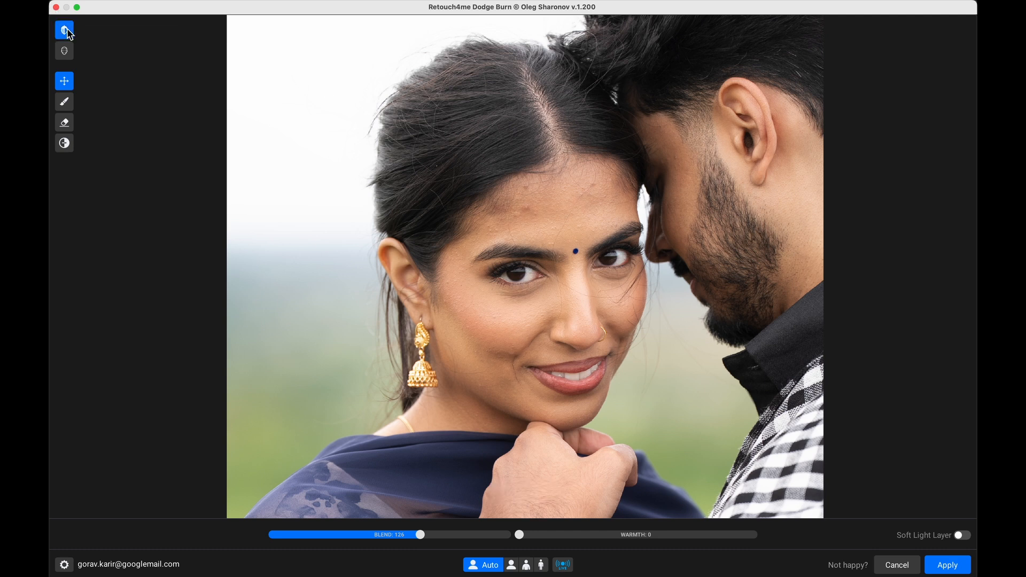
pyautogui.click(68, 31)
pyautogui.click(68, 31)
pyautogui.click(68, 31)
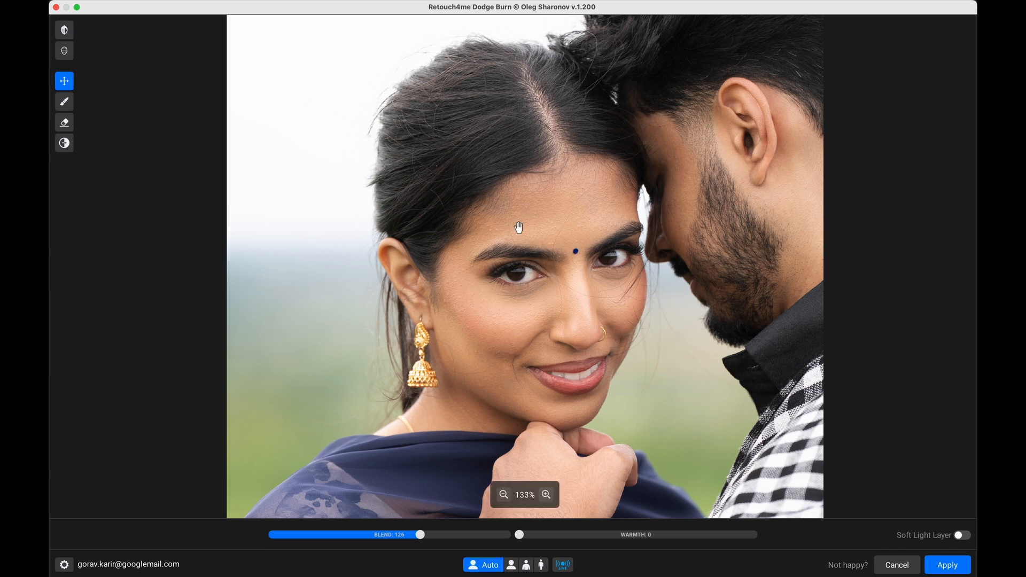
pyautogui.scroll(1, 518, 228)
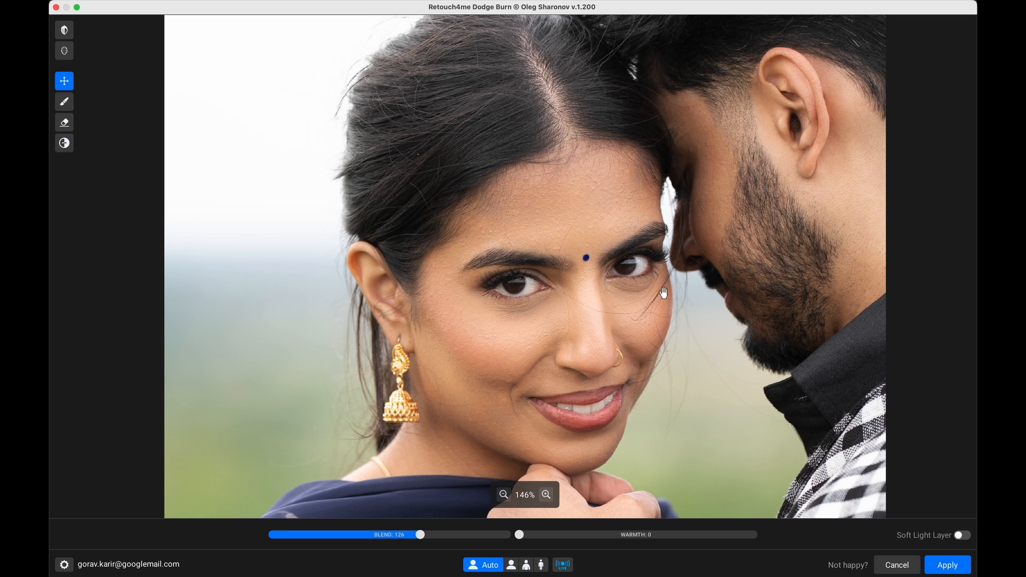
pyautogui.click(65, 33)
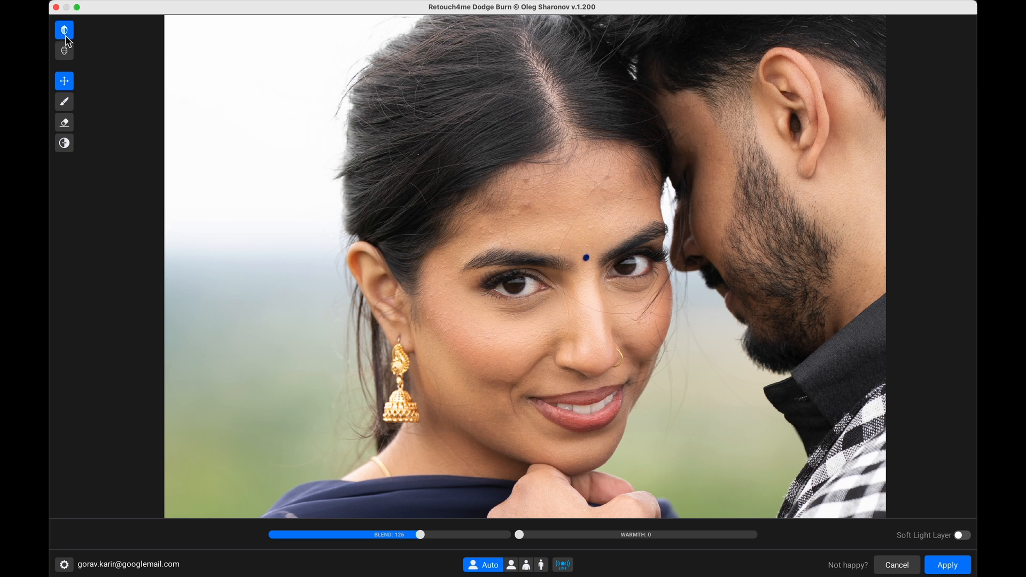
pyautogui.click(65, 33)
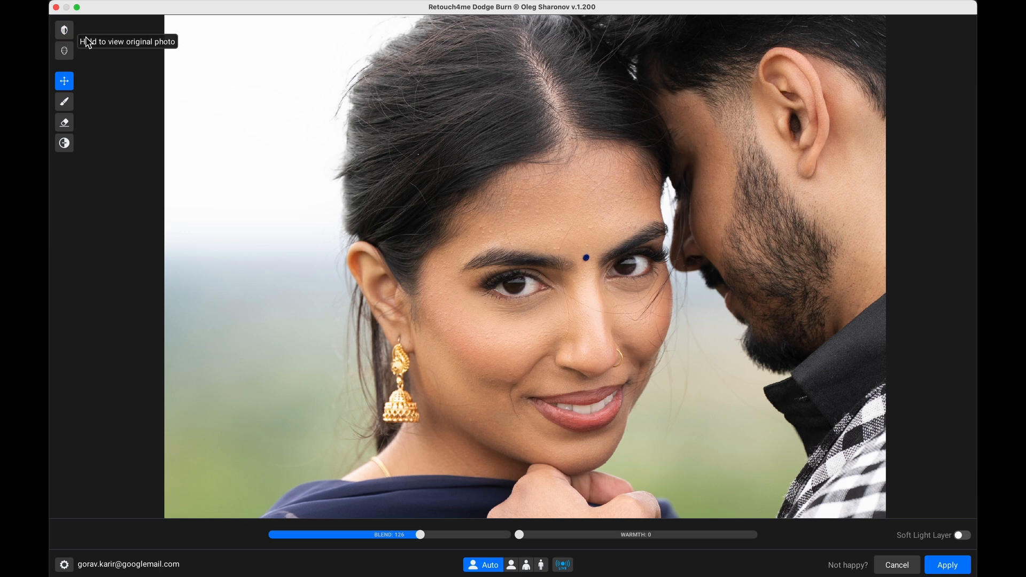
# Apply the Dodge Burn retouch and compare it with the original snapshot in the history, ending on the original
pyautogui.click(945, 565)
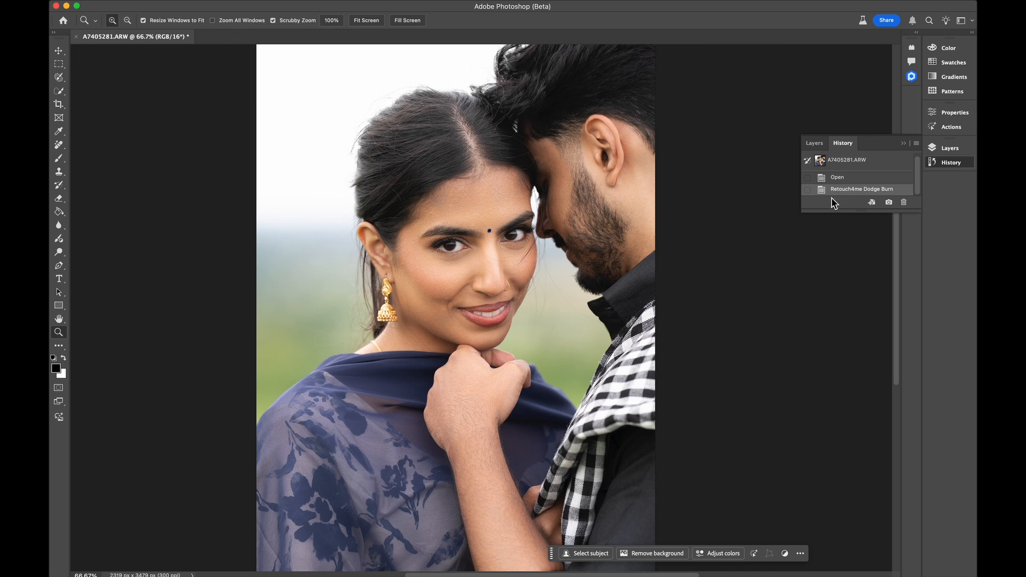
pyautogui.click(813, 143)
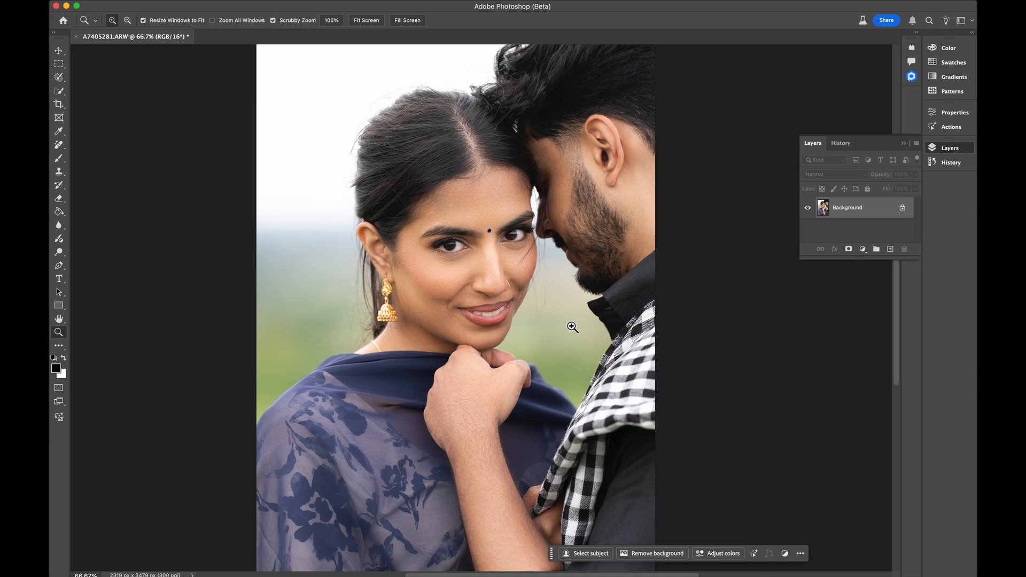
pyautogui.click(502, 231)
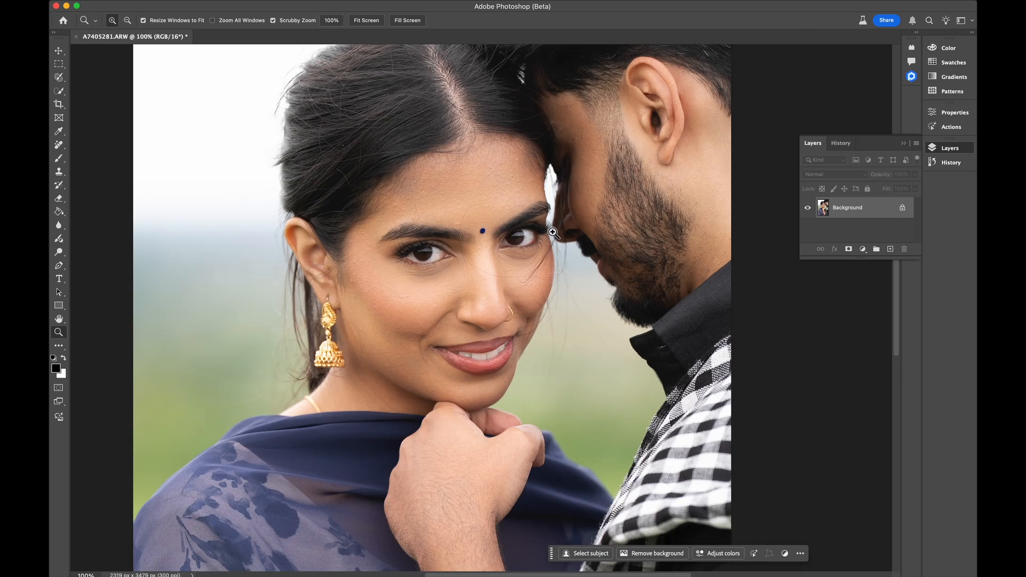
pyautogui.click(840, 142)
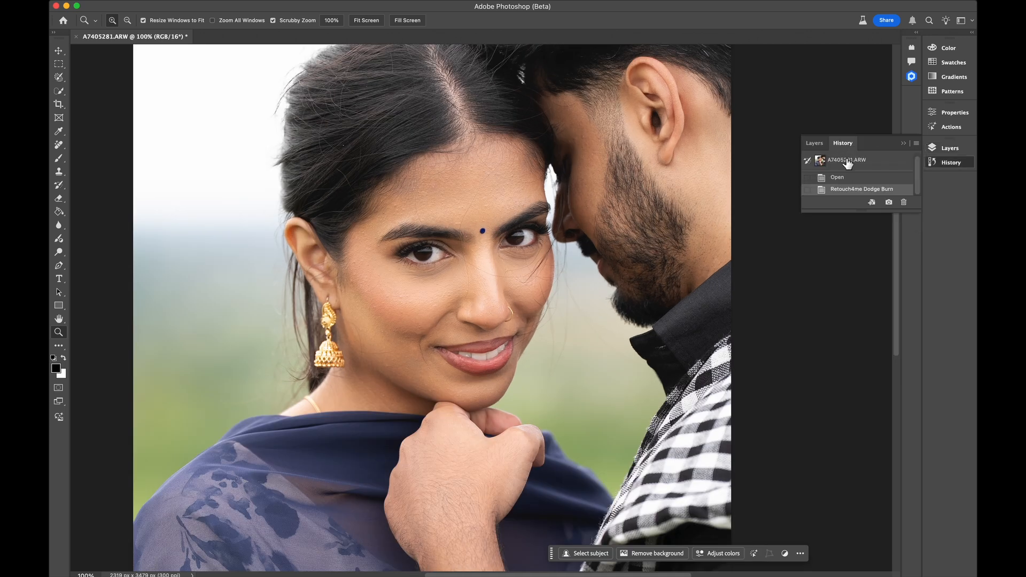
pyautogui.click(848, 162)
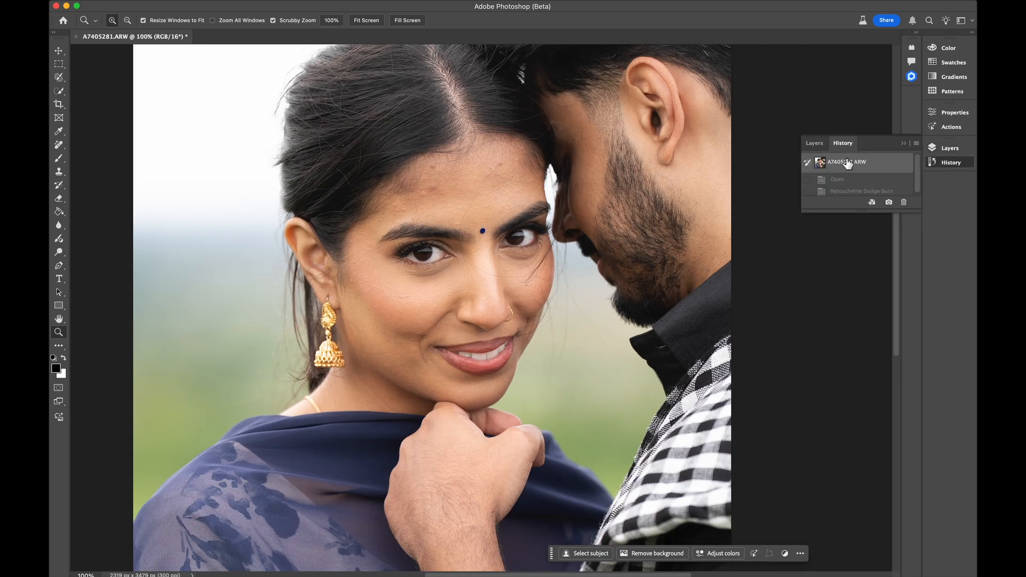
pyautogui.click(873, 192)
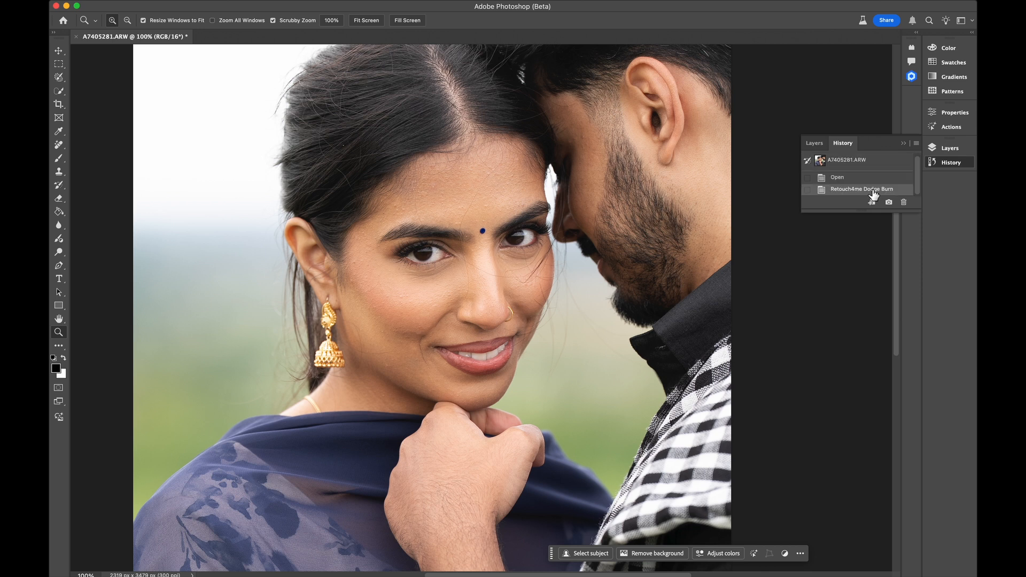
pyautogui.click(862, 167)
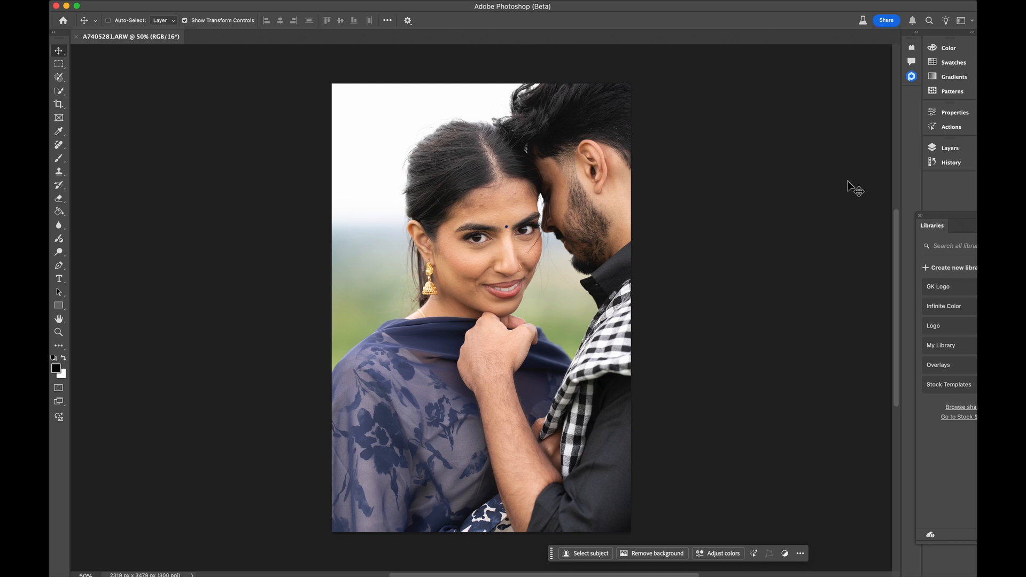
# Run the on-device Retouch4me retouch with Heal, Dodge & Burn, Portrait Volumes and Eye Brilliance enabled
pyautogui.click(912, 76)
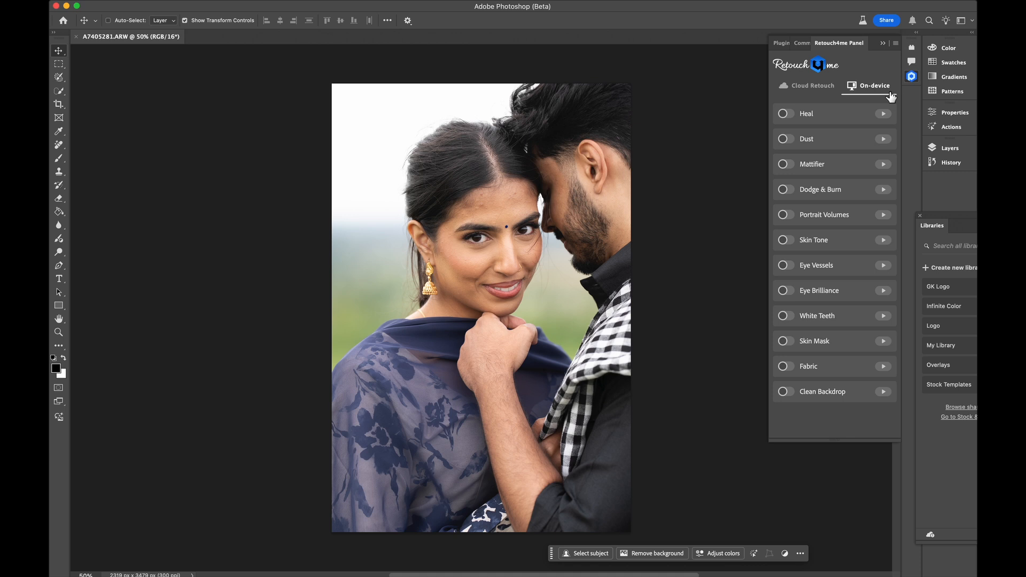
pyautogui.click(814, 86)
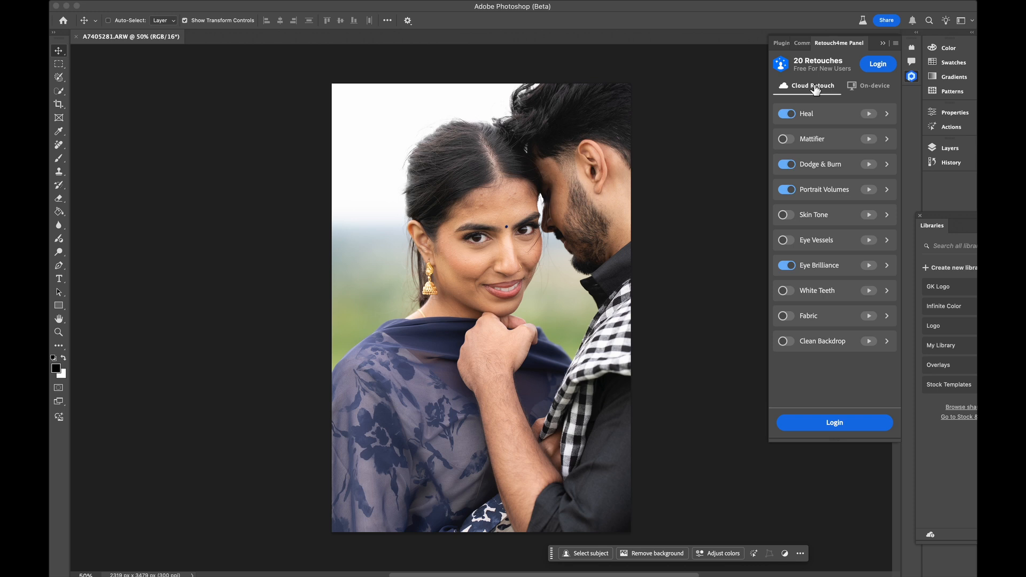
pyautogui.click(880, 91)
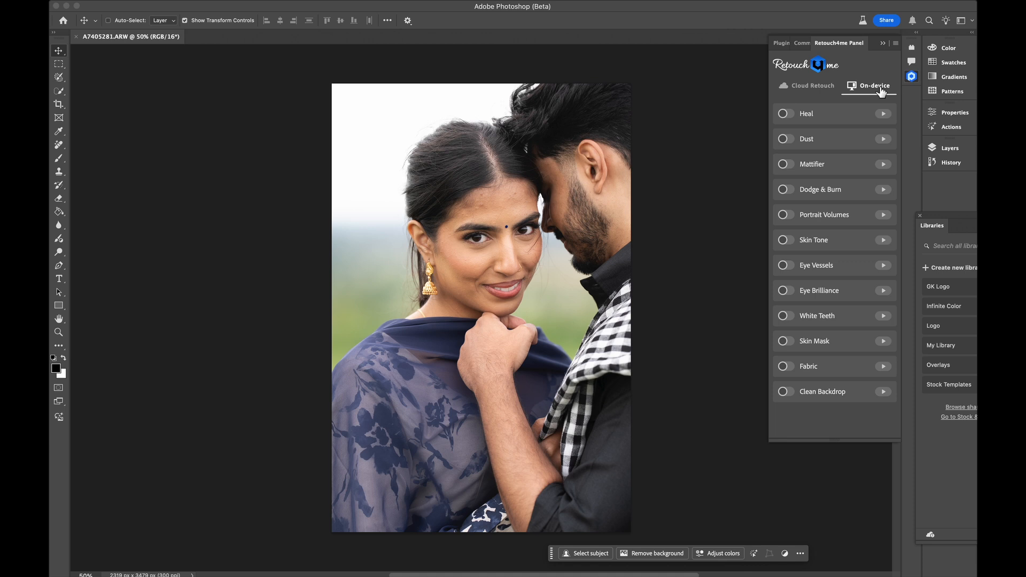
pyautogui.click(786, 114)
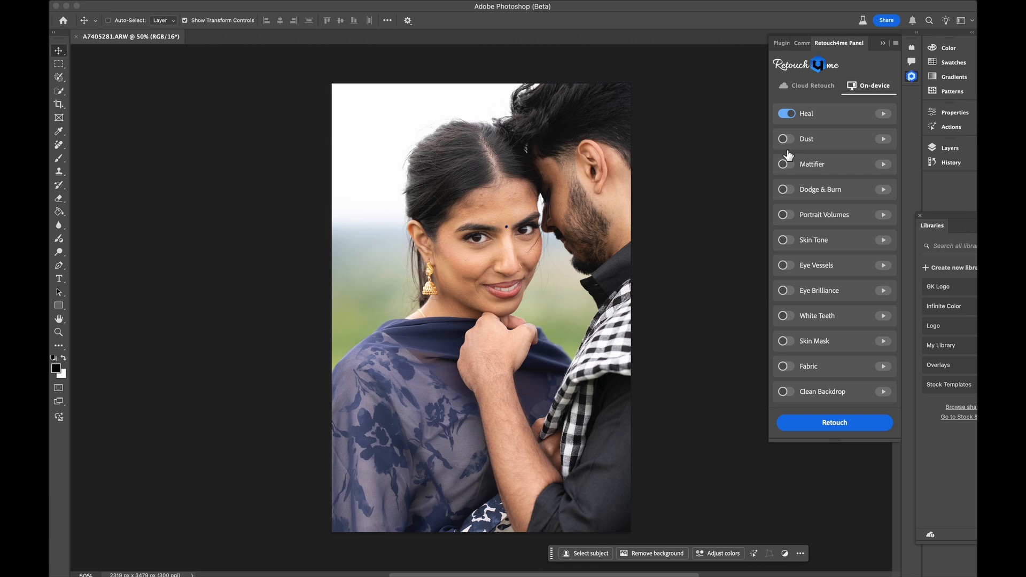
pyautogui.click(786, 191)
pyautogui.click(787, 216)
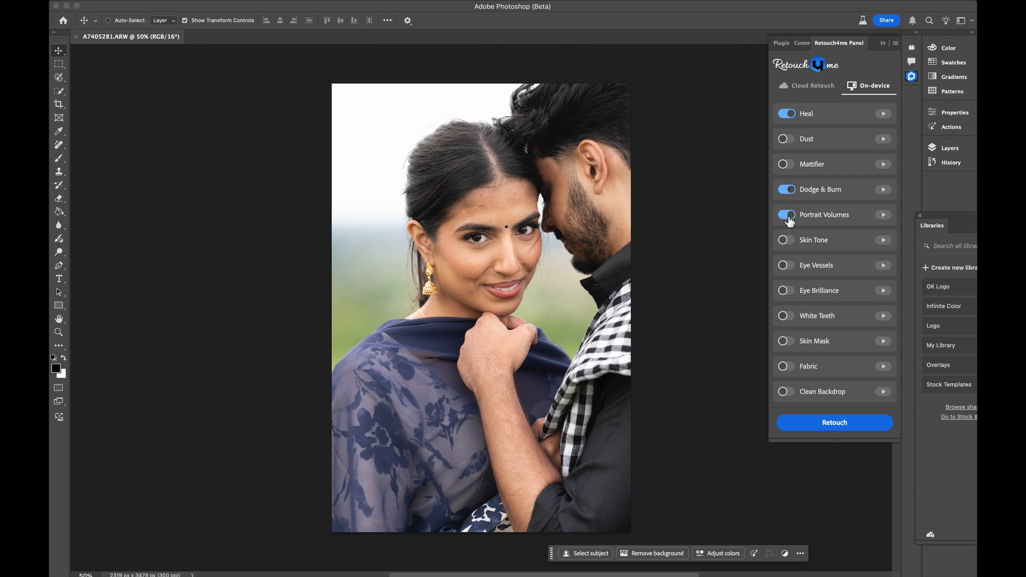
pyautogui.click(785, 292)
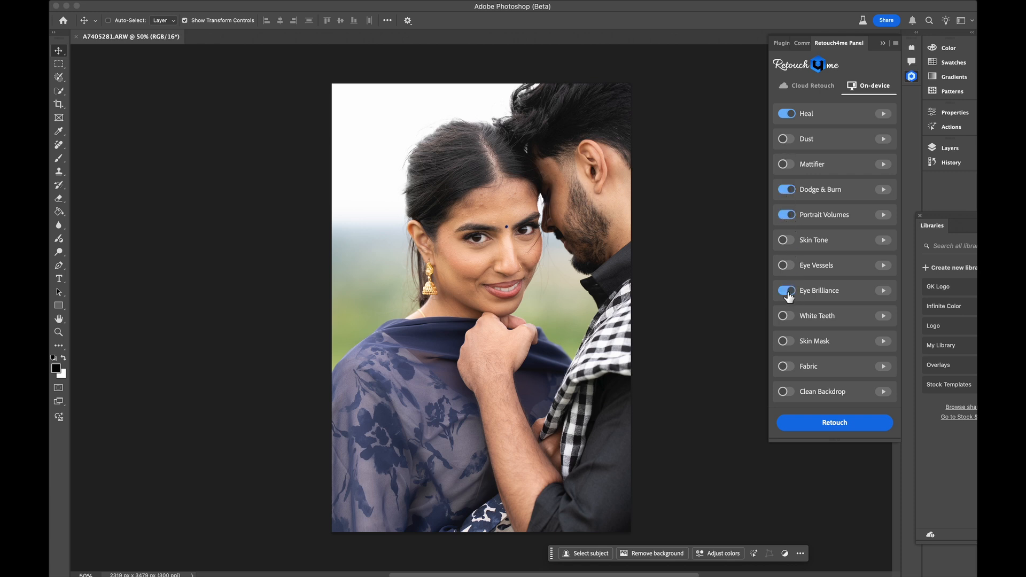
pyautogui.click(832, 424)
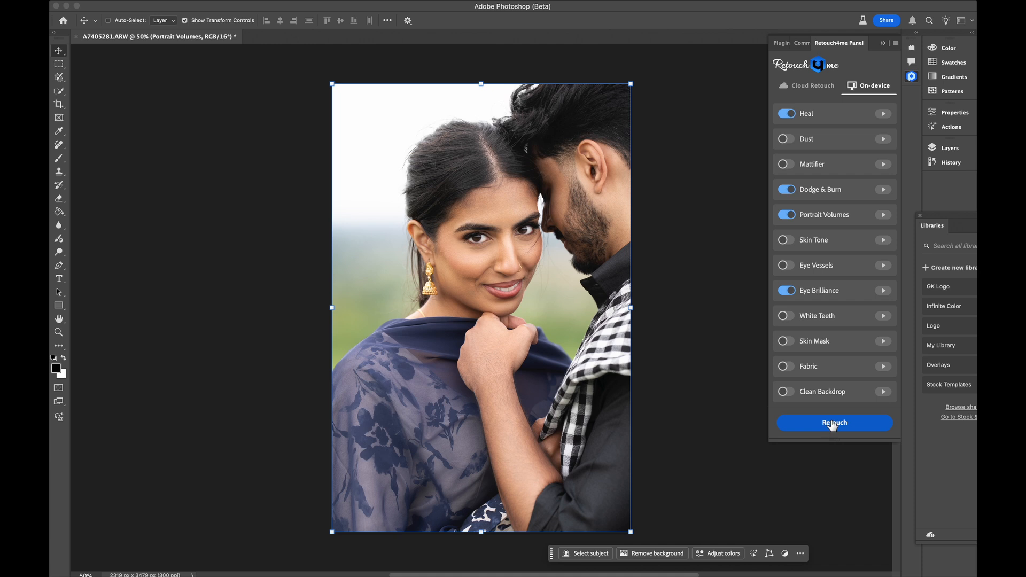
# Close the Libraries and expand the layer list so all generated retouch layers can be inspected alongside the enlarged portrait
pyautogui.click(920, 216)
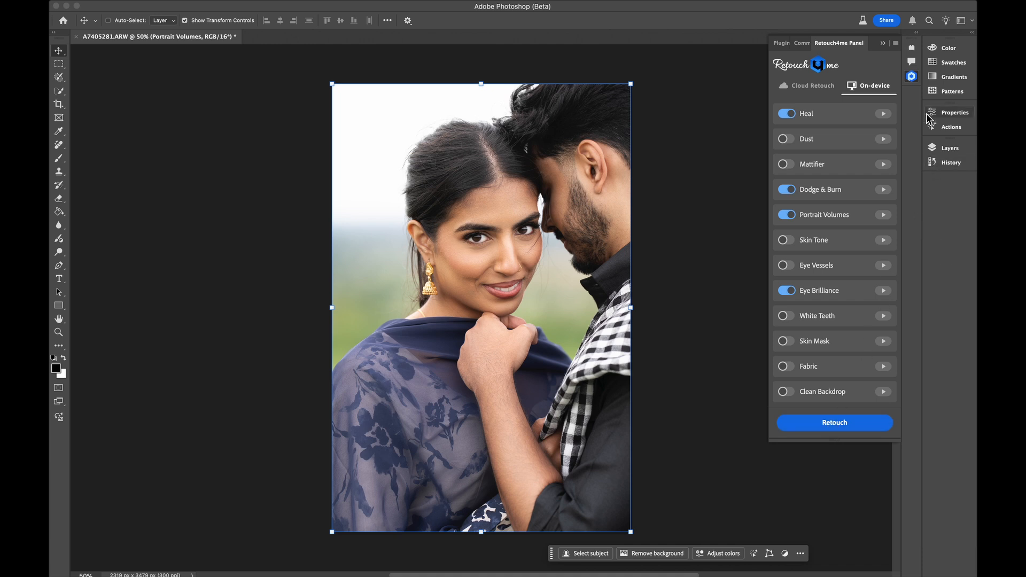
pyautogui.click(935, 150)
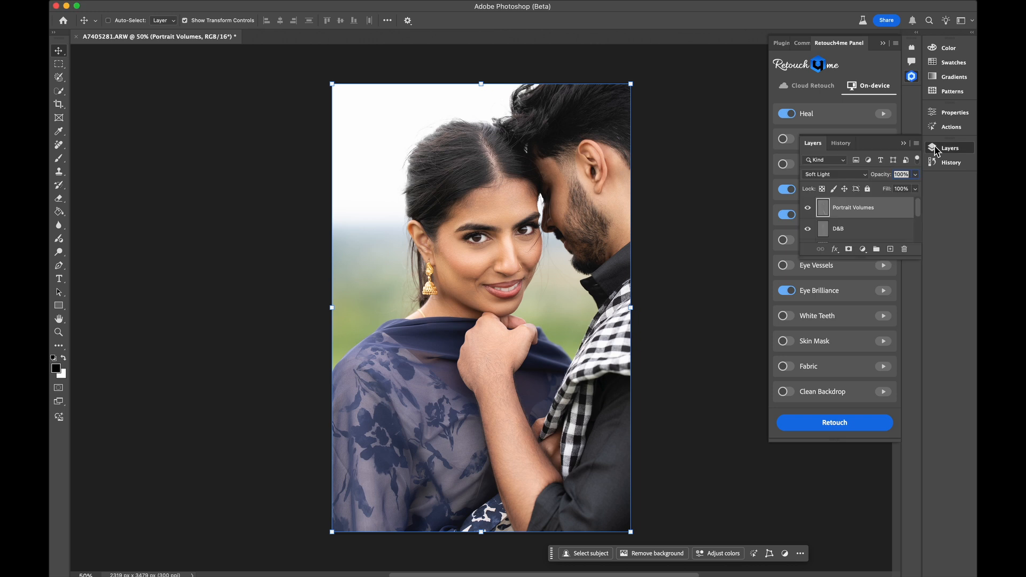
pyautogui.moveTo(917, 258); pyautogui.dragTo(943, 425)
pyautogui.click(848, 272)
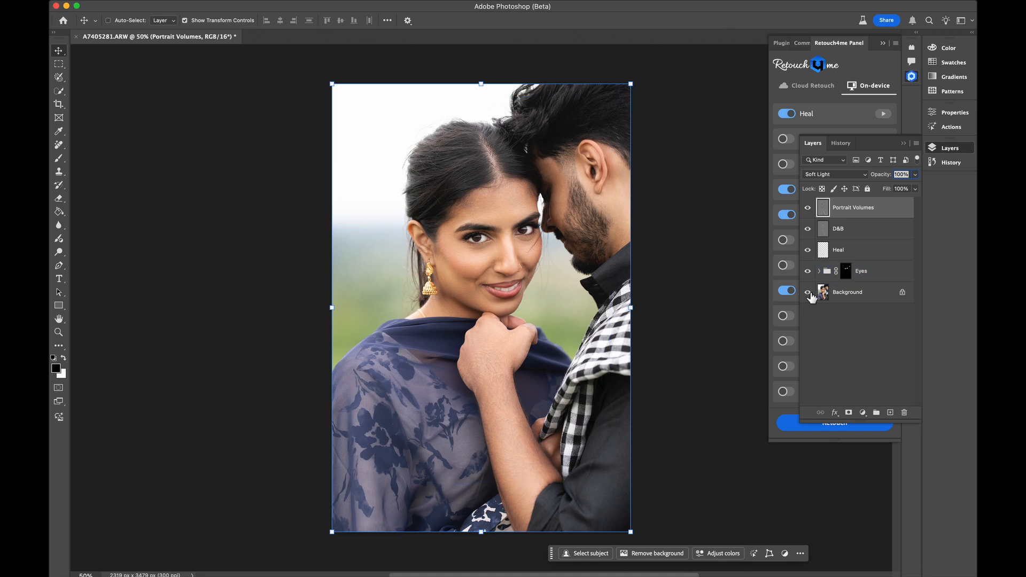
pyautogui.press('super+equal')
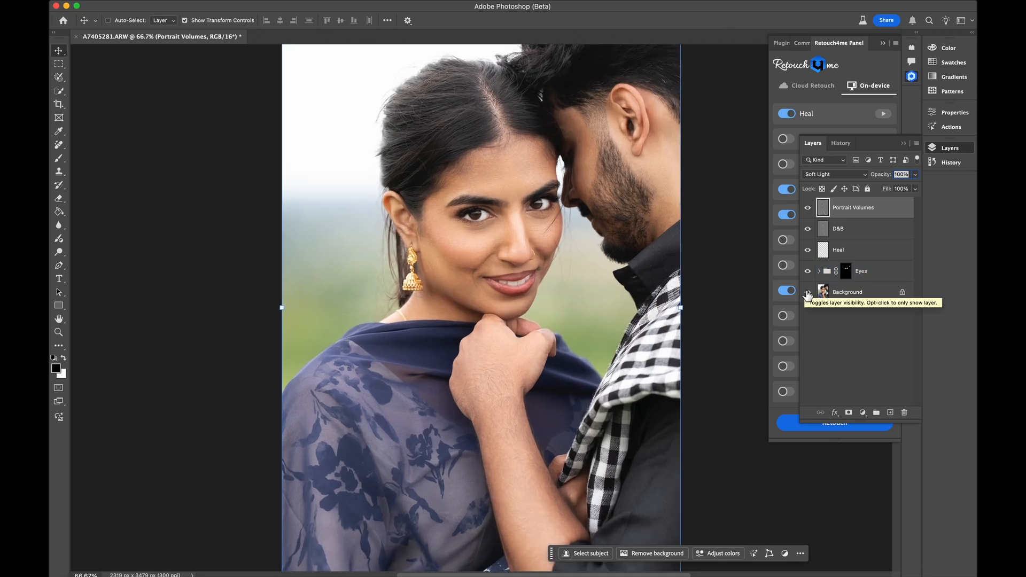
# Compare the original photo with the full retouch by isolating the Background layer and restoring all layers
pyautogui.keyDown('alt'); pyautogui.click(808, 296); pyautogui.keyUp('alt')
pyautogui.keyDown('alt'); pyautogui.click(808, 295); pyautogui.keyUp('alt')
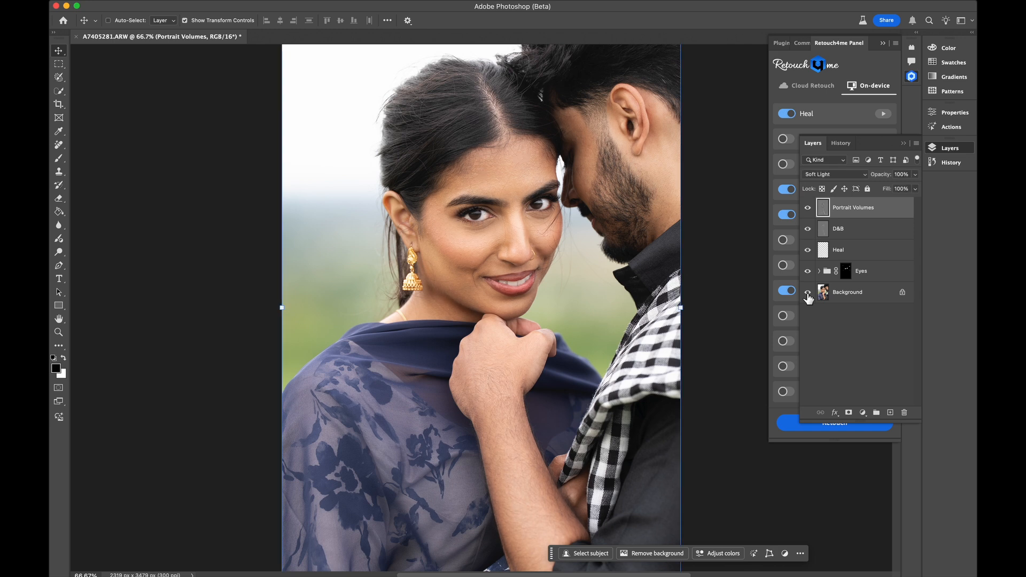
pyautogui.keyDown('alt'); pyautogui.click(807, 296); pyautogui.keyUp('alt')
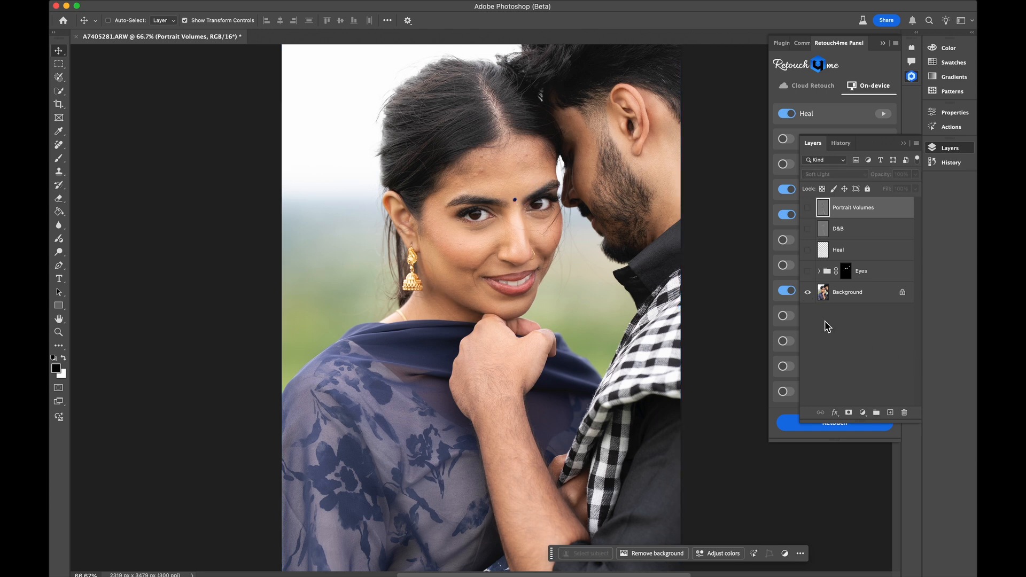
pyautogui.keyDown('alt'); pyautogui.click(807, 293); pyautogui.keyUp('alt')
# Check the portrait with and without the Heal layer, and add a layer mask to it
pyautogui.click(841, 271)
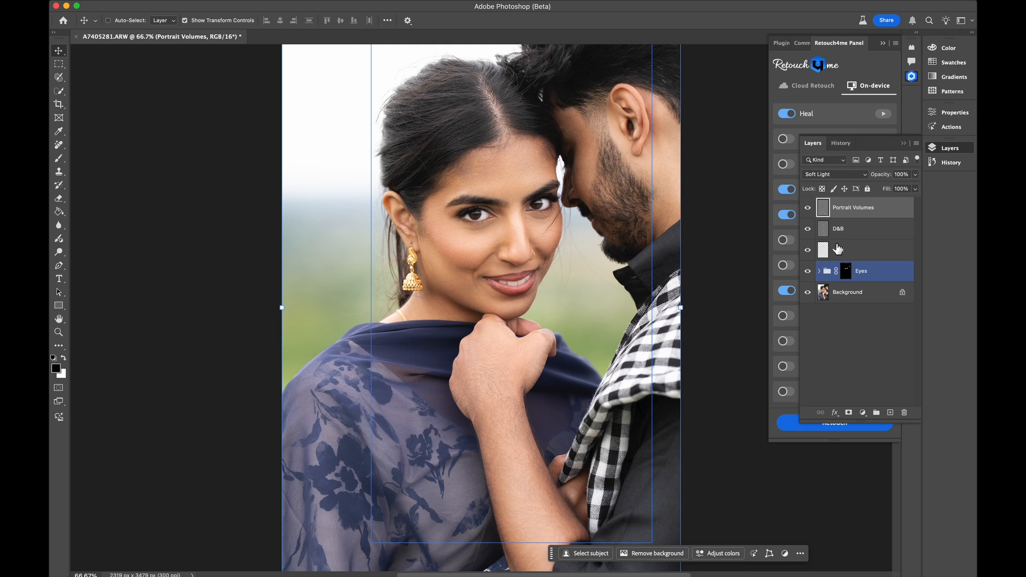
pyautogui.click(850, 252)
pyautogui.click(807, 251)
pyautogui.click(808, 251)
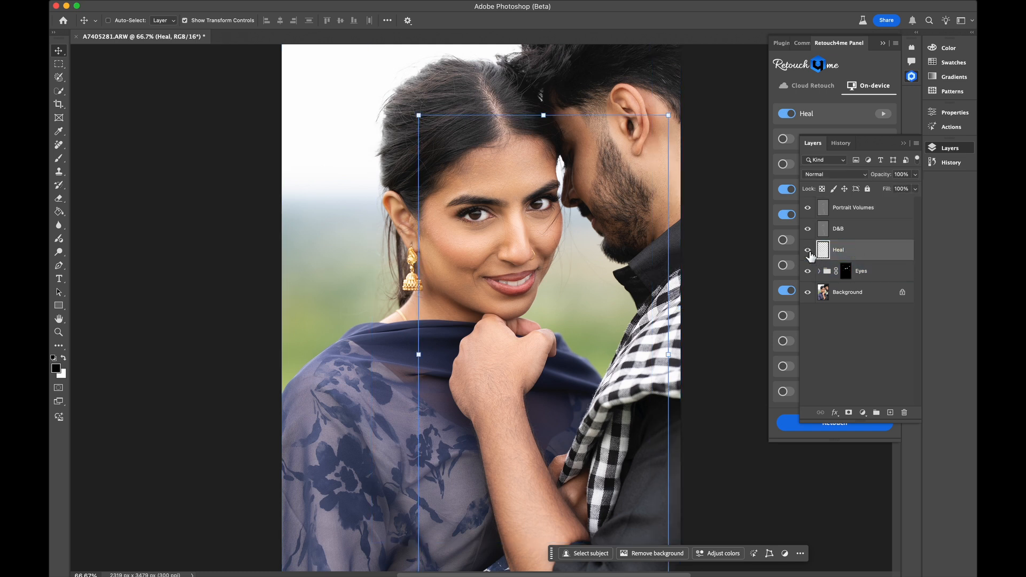
pyautogui.click(851, 412)
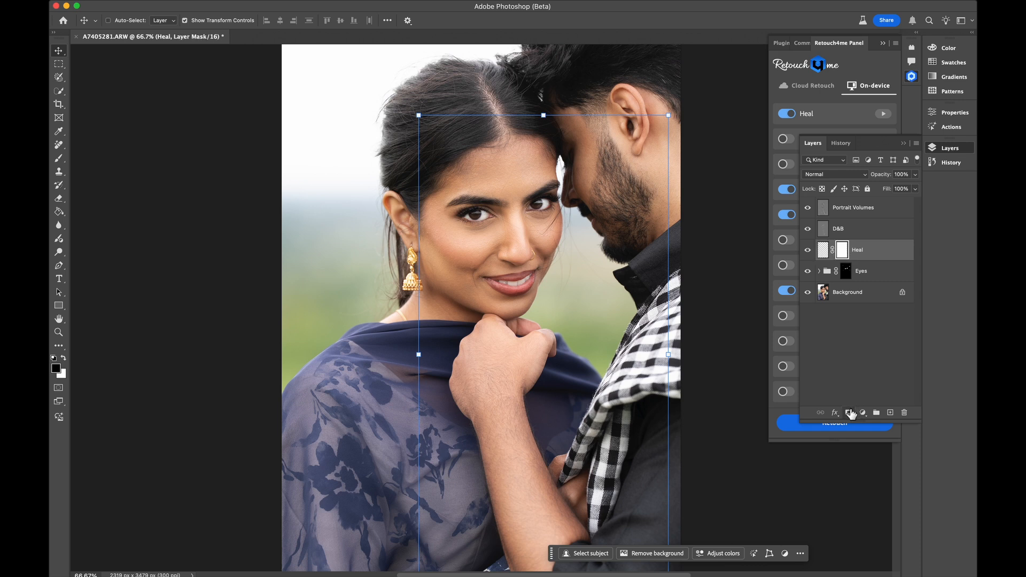
# Paint black on the Heal mask over the woman's bindi with a 70 px brush at 34% opacity to restore it
pyautogui.click(59, 159)
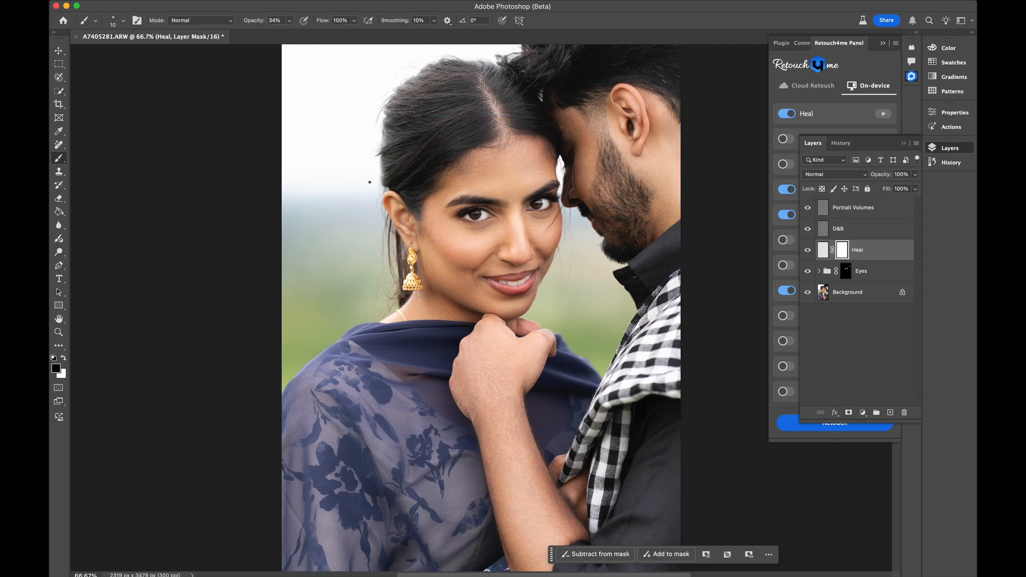
pyautogui.press(']')
pyautogui.press(']')
pyautogui.press(']')
pyautogui.press(']')
pyautogui.press(']')
pyautogui.press(']')
pyautogui.press(']')
pyautogui.press(']')
pyautogui.press(']')
pyautogui.press(']')
pyautogui.click(516, 200)
# Compare the masked retouch with the original photo by showing only the Background layer and restoring the others
pyautogui.keyDown('alt'); pyautogui.click(808, 292); pyautogui.keyUp('alt')
pyautogui.keyDown('alt'); pyautogui.click(807, 292); pyautogui.keyUp('alt')
pyautogui.keyDown('alt'); pyautogui.click(808, 293); pyautogui.keyUp('alt')
pyautogui.keyDown('alt'); pyautogui.click(807, 292); pyautogui.keyUp('alt')
pyautogui.click(808, 271)
# Try grouping the four retouch layers from Eyes to Portrait Volumes and lowering the group's opacity to about 63%
pyautogui.click(884, 275)
pyautogui.click(888, 210)
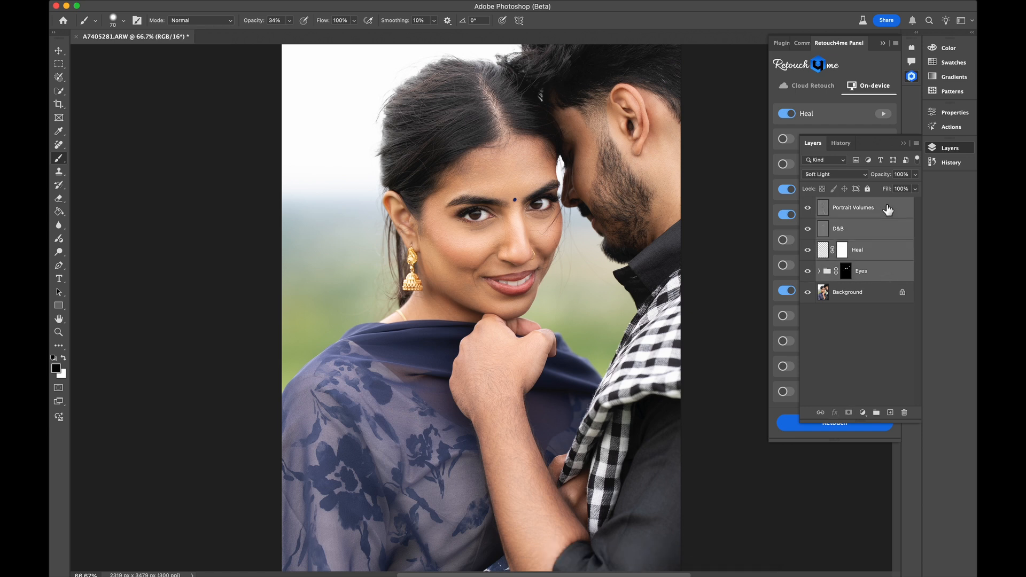
pyautogui.press('super+g')
pyautogui.click(914, 176)
pyautogui.moveTo(914, 188); pyautogui.dragTo(906, 190)
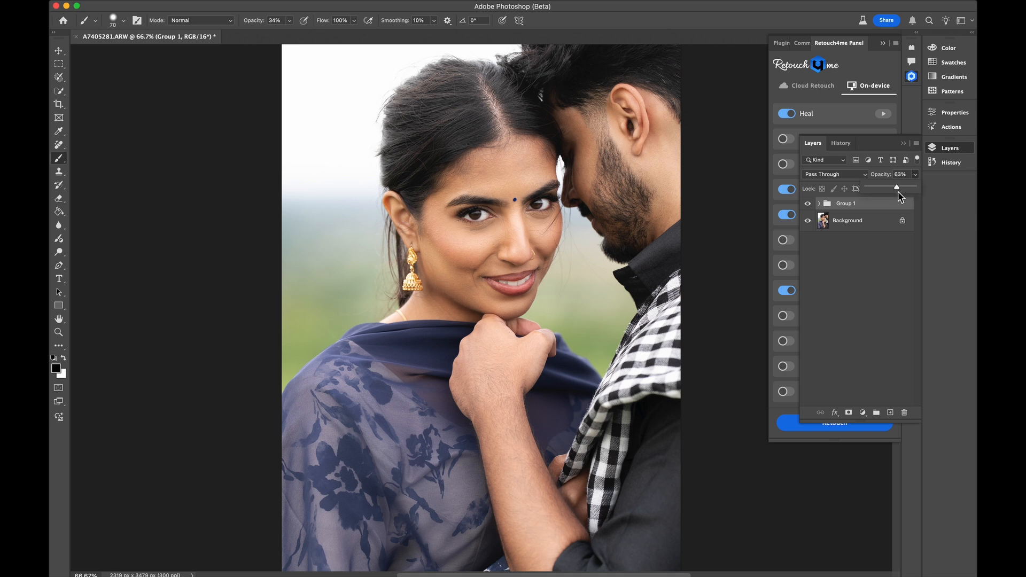
pyautogui.moveTo(901, 193); pyautogui.dragTo(902, 190)
# Compare the portrait with and without the retouch group, and undo the opacity change and the grouping
pyautogui.click(808, 204)
pyautogui.click(808, 204)
pyautogui.click(808, 204)
pyautogui.click(808, 204)
pyautogui.click(915, 176)
pyautogui.press('super+z')
pyautogui.press('super+z')
pyautogui.press('super+z')
pyautogui.press('super+z')
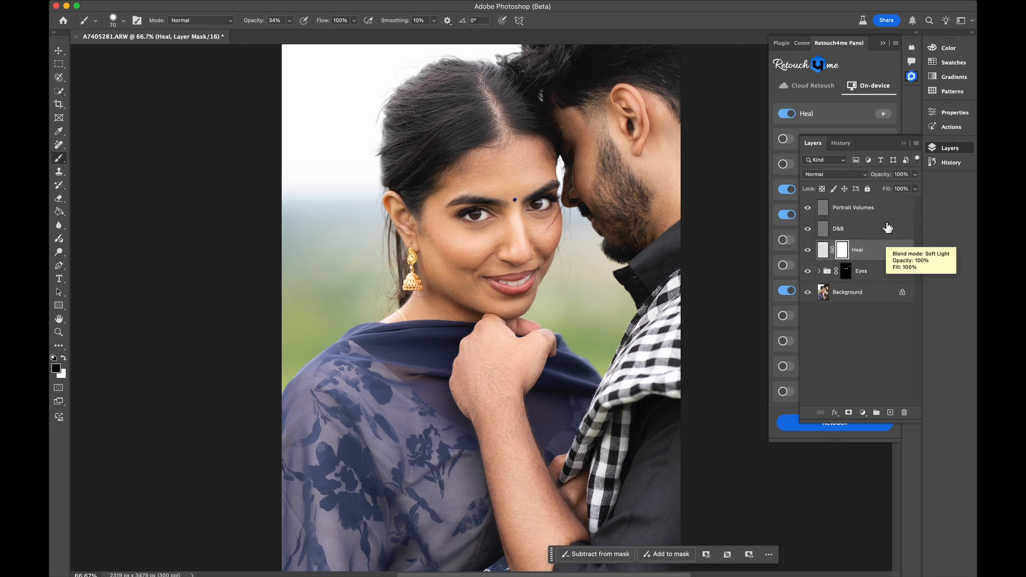
# Adjust the opacity of the Portrait Volumes layer and the D&B layer individually, leaving no layer selected
pyautogui.click(914, 175)
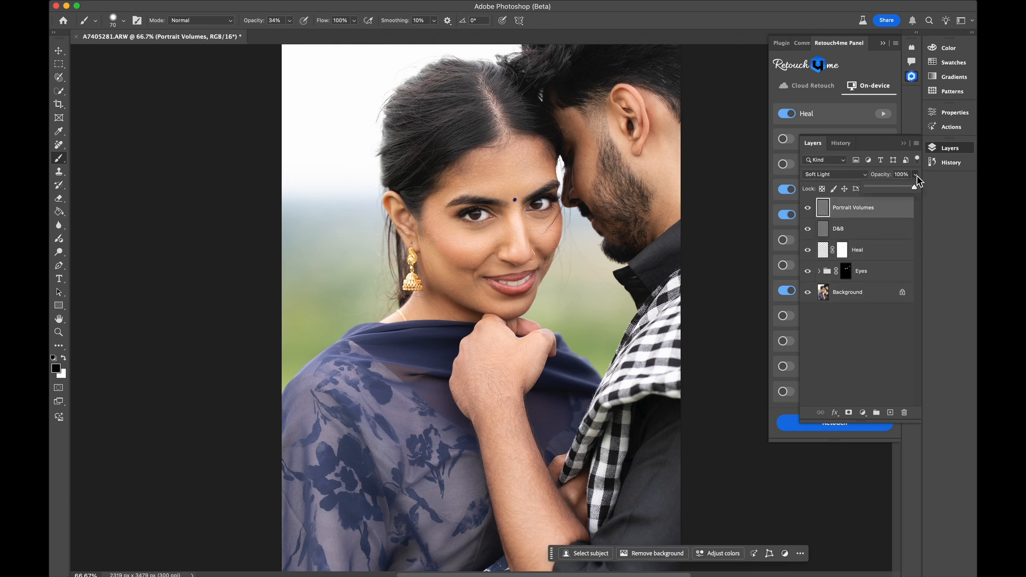
pyautogui.moveTo(913, 187); pyautogui.dragTo(883, 199)
pyautogui.click(883, 223)
pyautogui.click(915, 175)
pyautogui.moveTo(916, 188); pyautogui.dragTo(975, 182)
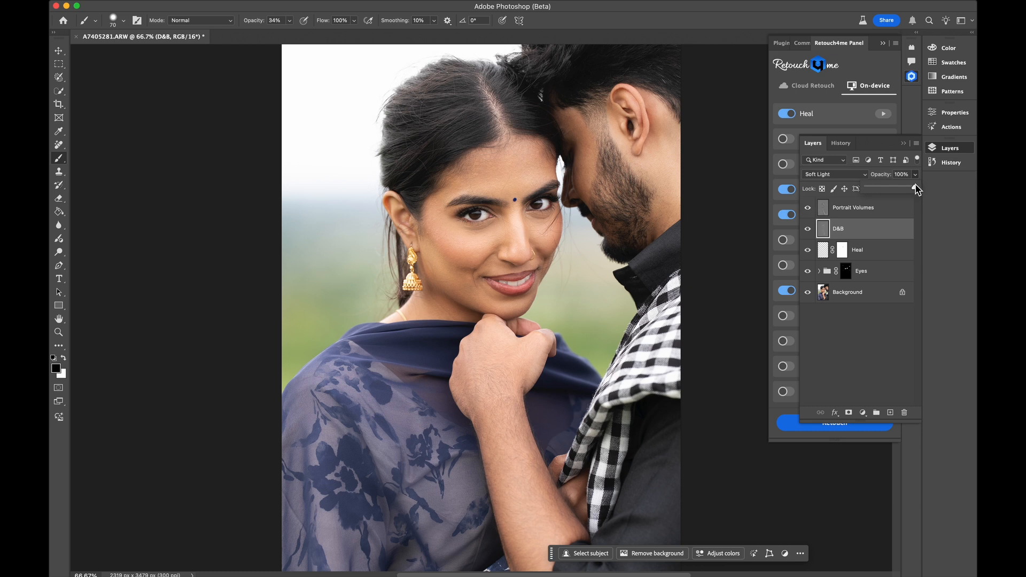
pyautogui.moveTo(898, 191); pyautogui.dragTo(896, 191)
pyautogui.click(853, 344)
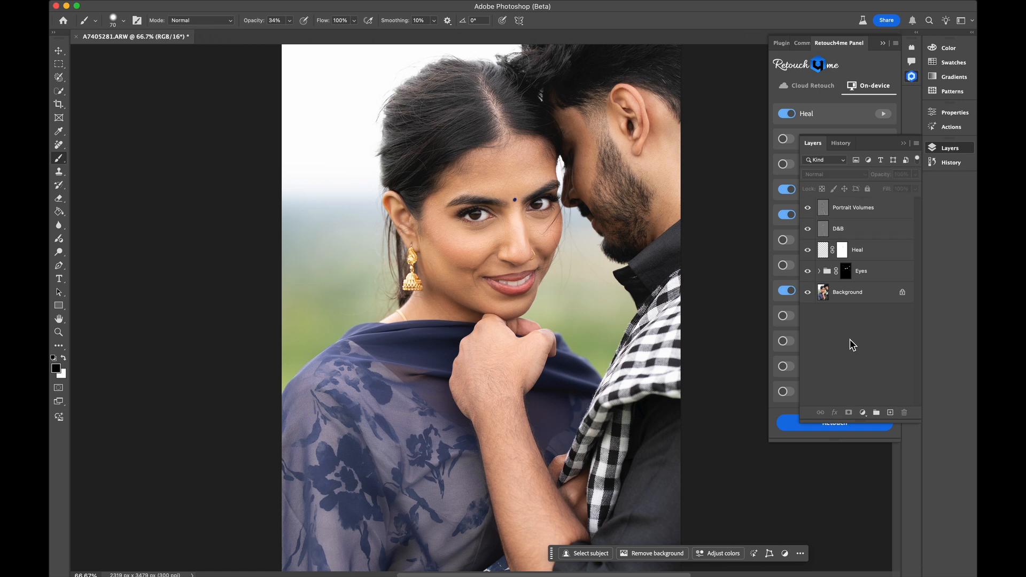
# Compare the adjusted retouch with the original photo, and inspect the woman's face at 200%
pyautogui.keyDown('alt'); pyautogui.click(807, 293); pyautogui.keyUp('alt')
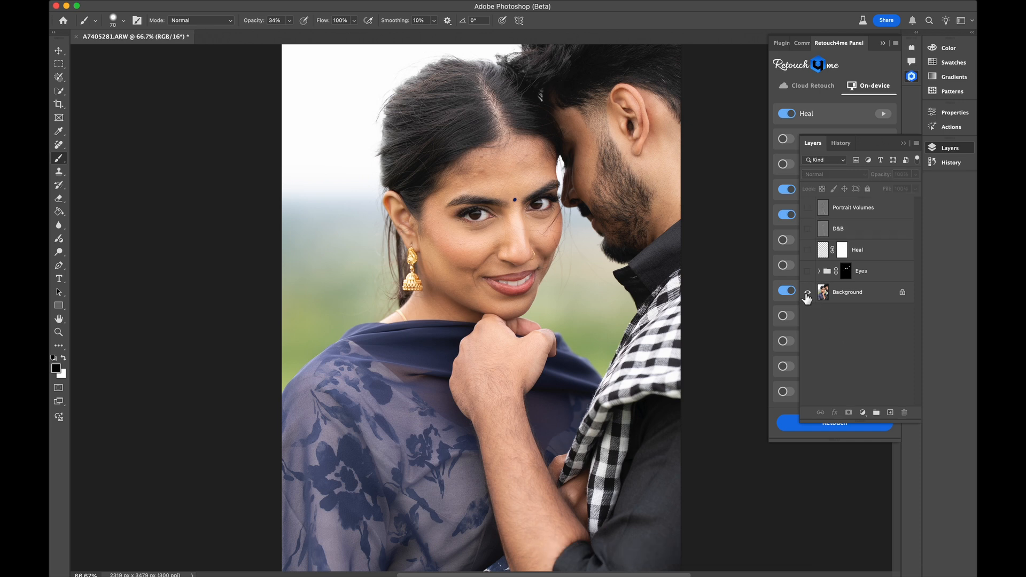
pyautogui.keyDown('alt'); pyautogui.click(806, 294); pyautogui.keyUp('alt')
pyautogui.keyDown('alt'); pyautogui.click(807, 294); pyautogui.keyUp('alt')
pyautogui.keyDown('alt'); pyautogui.click(807, 293); pyautogui.keyUp('alt')
pyautogui.press('super+plus')
pyautogui.press('super+plus')
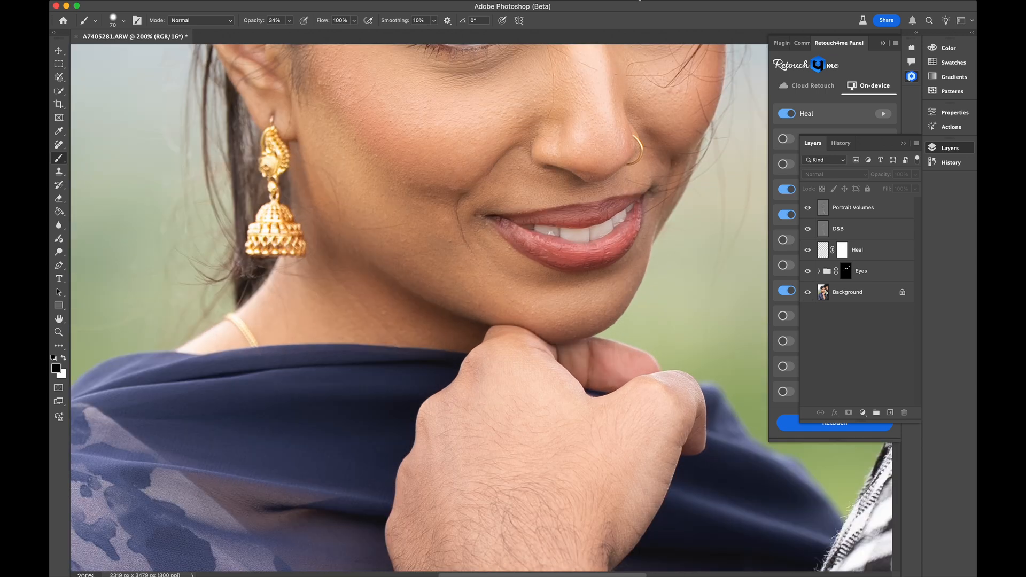
pyautogui.moveTo(596, 92); pyautogui.dragTo(536, 348)
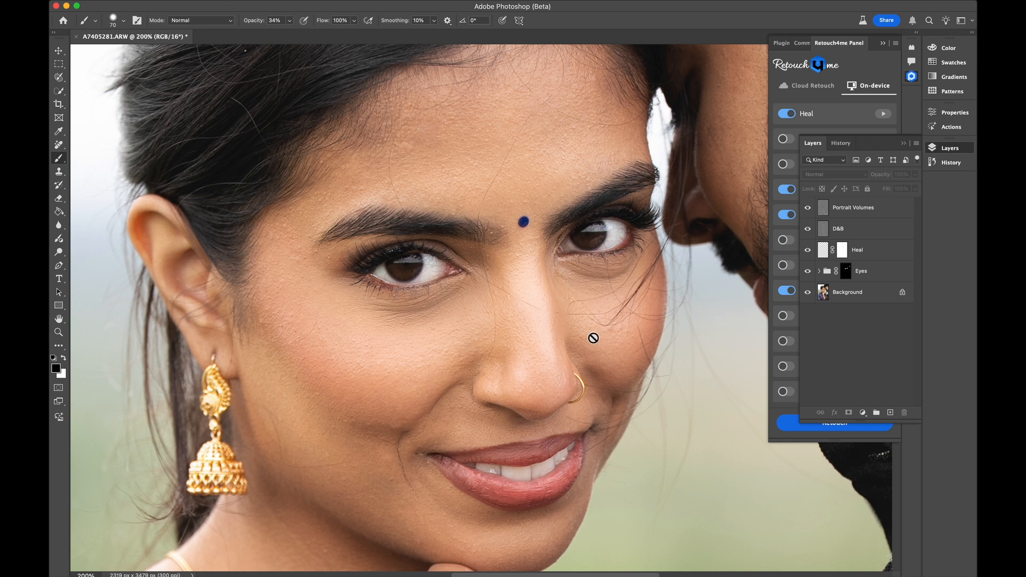
# Check the Heal layer's effect on the woman's face and lower its opacity to about 66%
pyautogui.click(809, 251)
pyautogui.click(809, 251)
pyautogui.click(810, 252)
pyautogui.click(810, 253)
pyautogui.click(877, 247)
pyautogui.click(916, 188)
pyautogui.moveTo(894, 187); pyautogui.dragTo(890, 188)
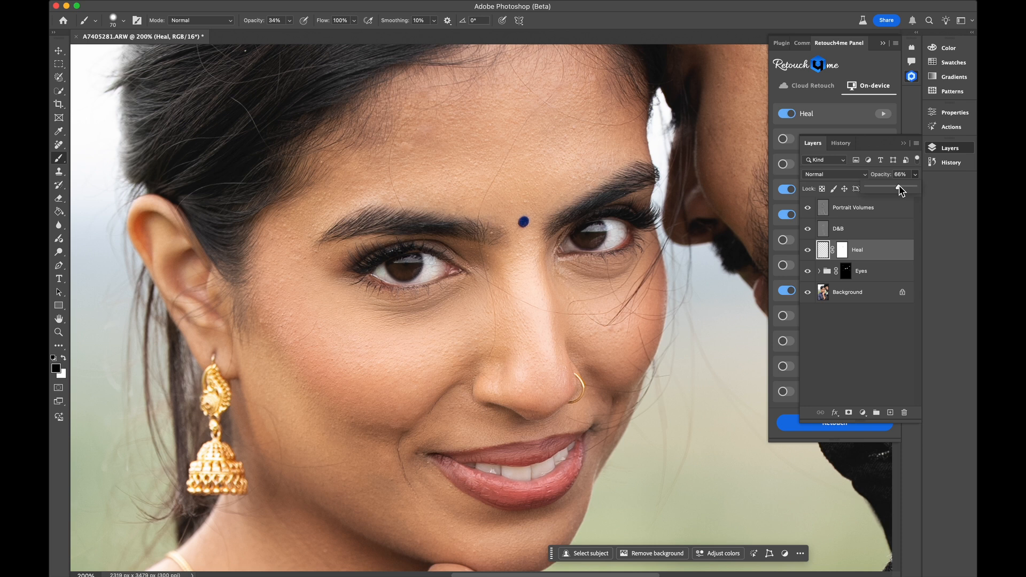
# Compare the woman's enlarged face in the original Background and in the full retouch several times
pyautogui.keyDown('alt'); pyautogui.click(809, 295); pyautogui.keyUp('alt')
pyautogui.keyDown('alt'); pyautogui.click(809, 293); pyautogui.keyUp('alt')
pyautogui.keyDown('alt'); pyautogui.click(808, 293); pyautogui.keyUp('alt')
pyautogui.keyDown('alt'); pyautogui.click(809, 293); pyautogui.keyUp('alt')
pyautogui.keyDown('alt'); pyautogui.click(809, 294); pyautogui.keyUp('alt')
pyautogui.keyDown('alt'); pyautogui.click(809, 294); pyautogui.keyUp('alt')
# Run the on-device Fabric retouch above the Portrait Volumes layer and compare the clothing with and without the Fabric layer
pyautogui.click(871, 215)
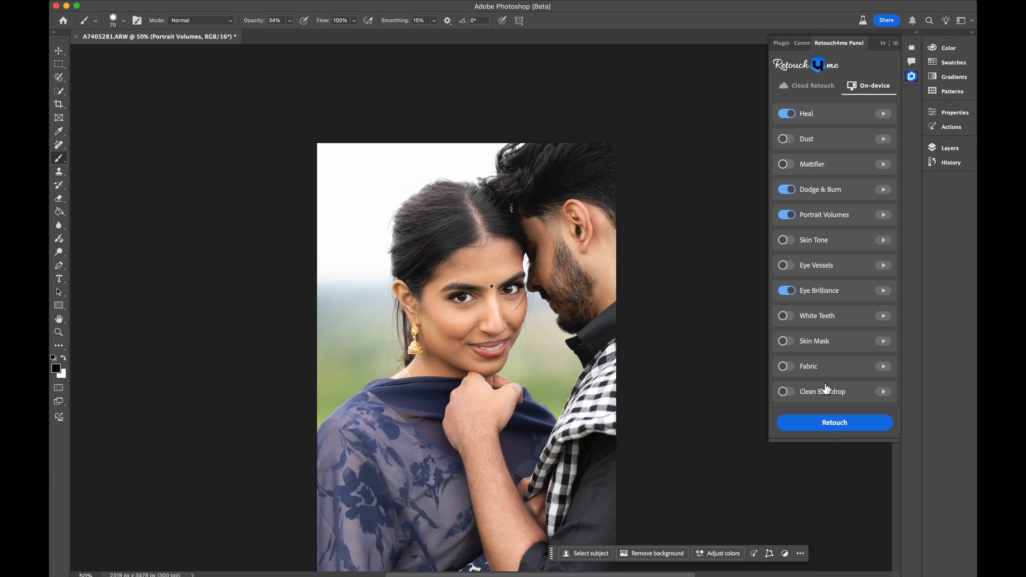
pyautogui.click(885, 367)
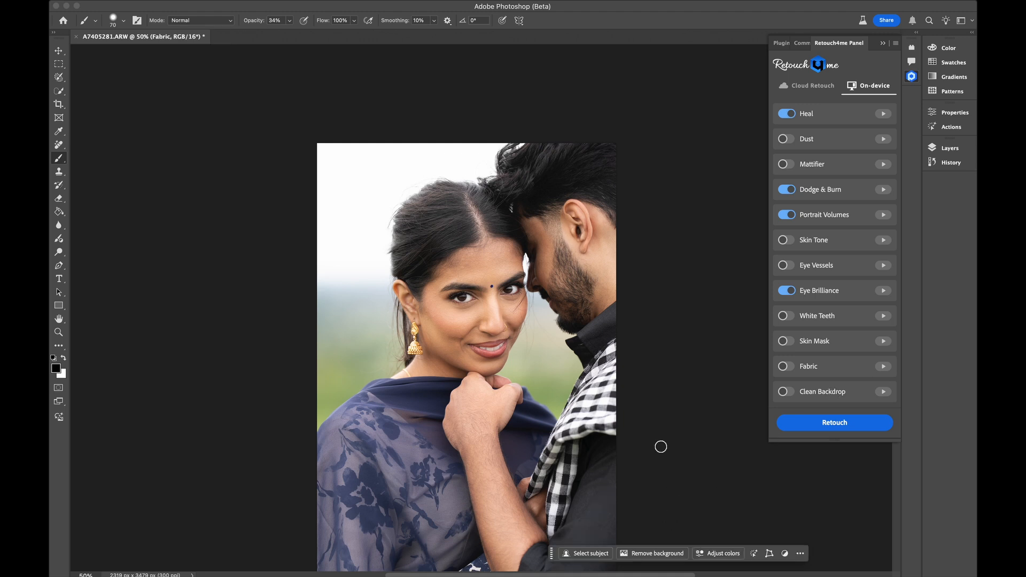
pyautogui.scroll(-5, 586, 351)
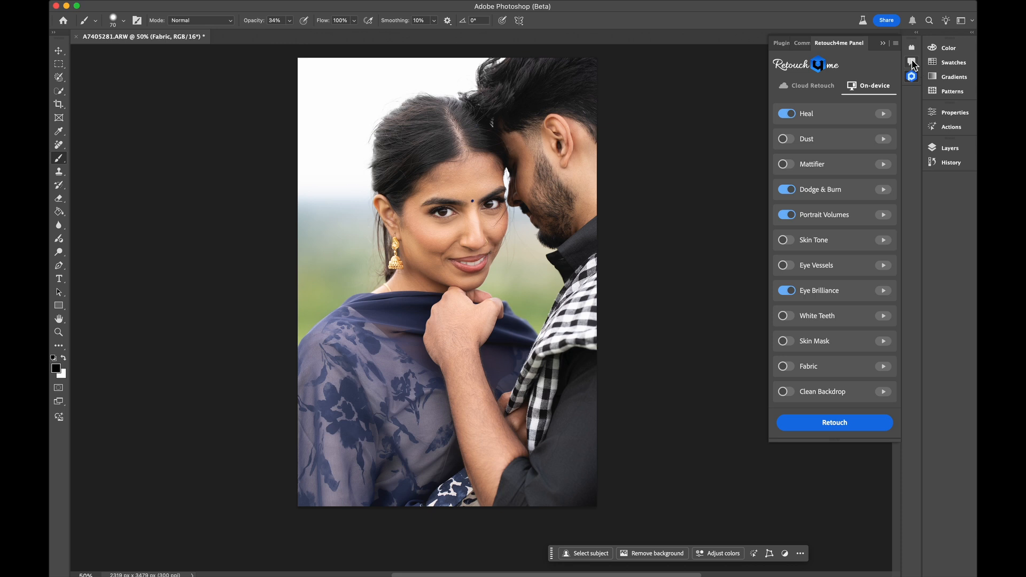
pyautogui.click(950, 153)
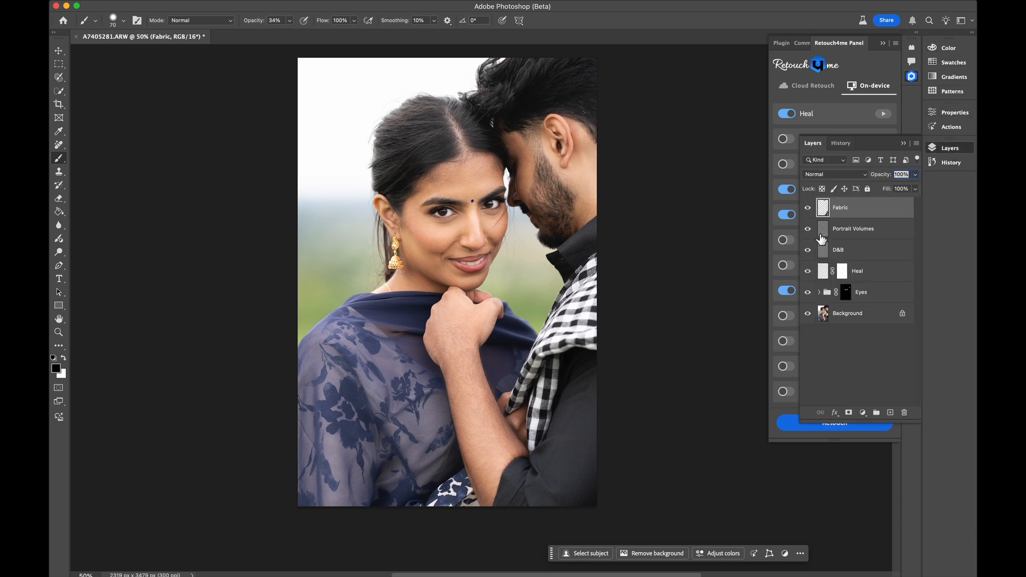
pyautogui.click(808, 210)
pyautogui.click(808, 208)
pyautogui.click(808, 208)
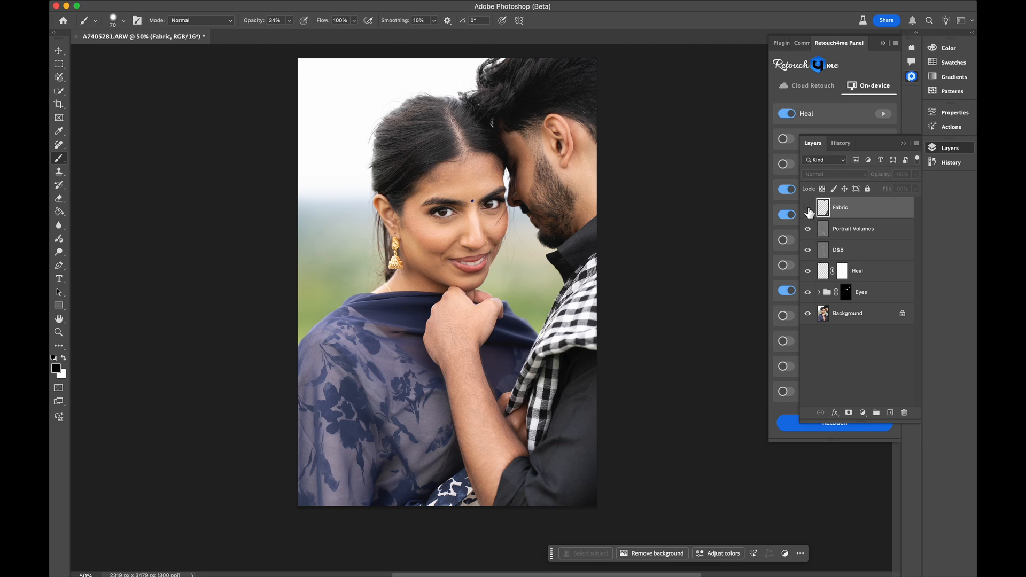
pyautogui.click(808, 209)
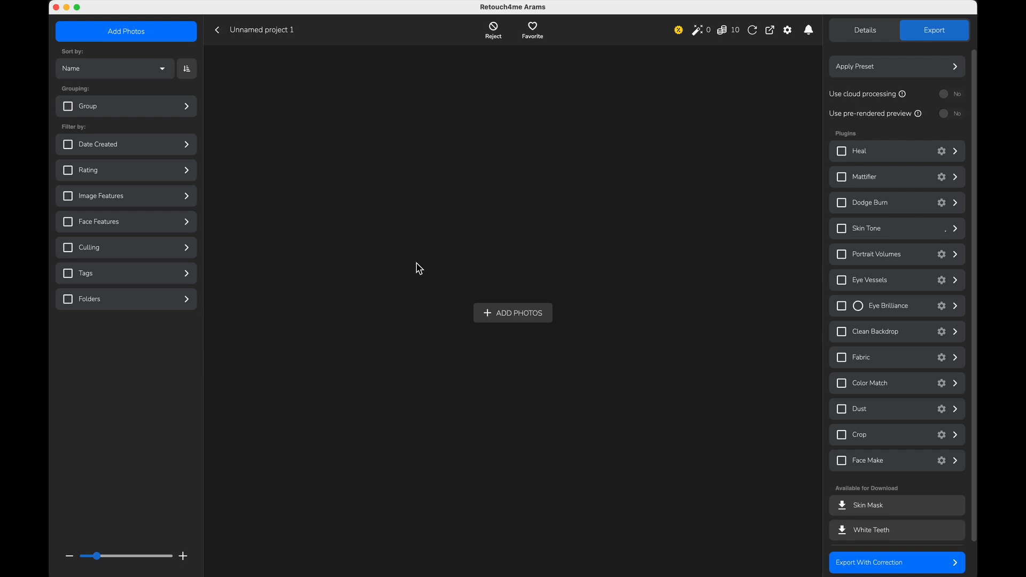
# Switch to Retouch4me Arams and add all photos from the Pre Shoot folder to Unnamed project 1
pyautogui.click(126, 32)
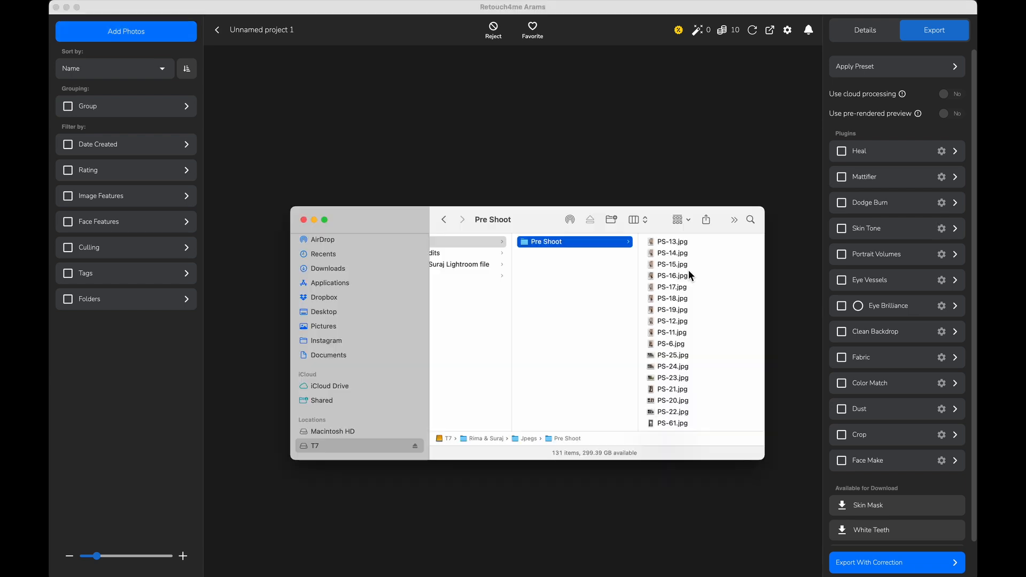
pyautogui.press('super+a')
pyautogui.moveTo(564, 356); pyautogui.dragTo(555, 145)
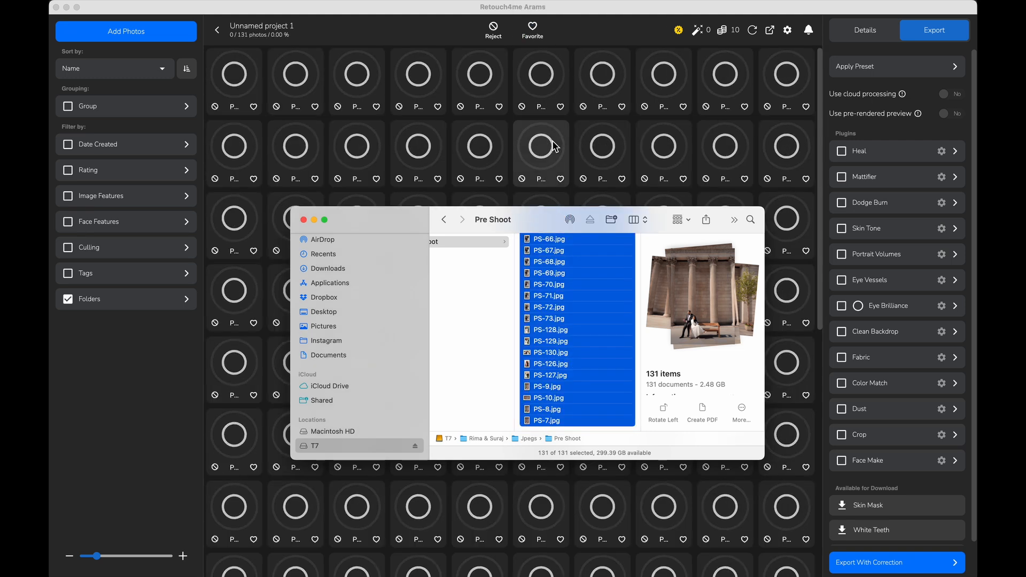
pyautogui.click(629, 7)
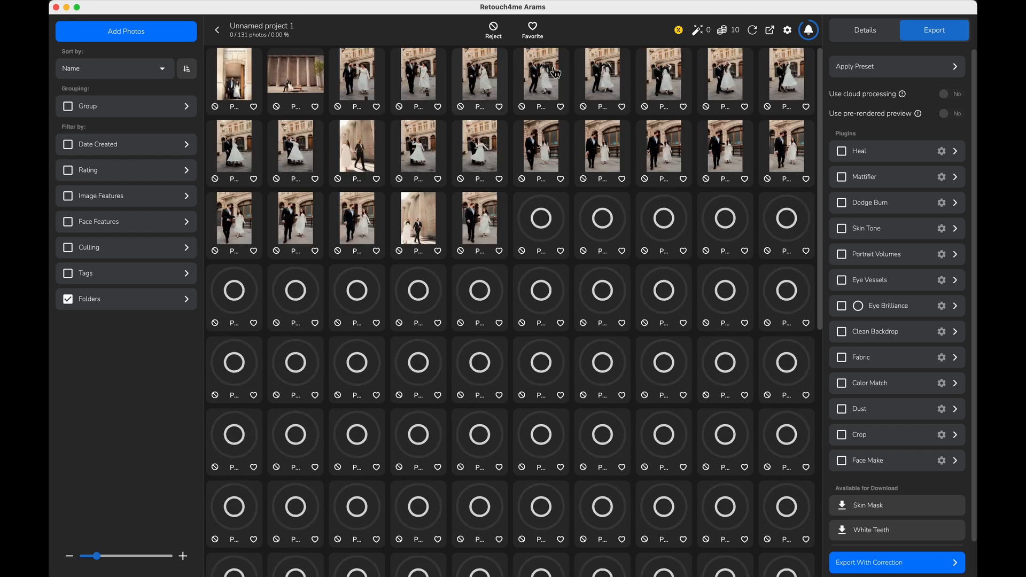
# Enable the Heal and Dodge Burn plugins for the project, adjusting the Dodge Burn blending to about 106%
pyautogui.click(844, 157)
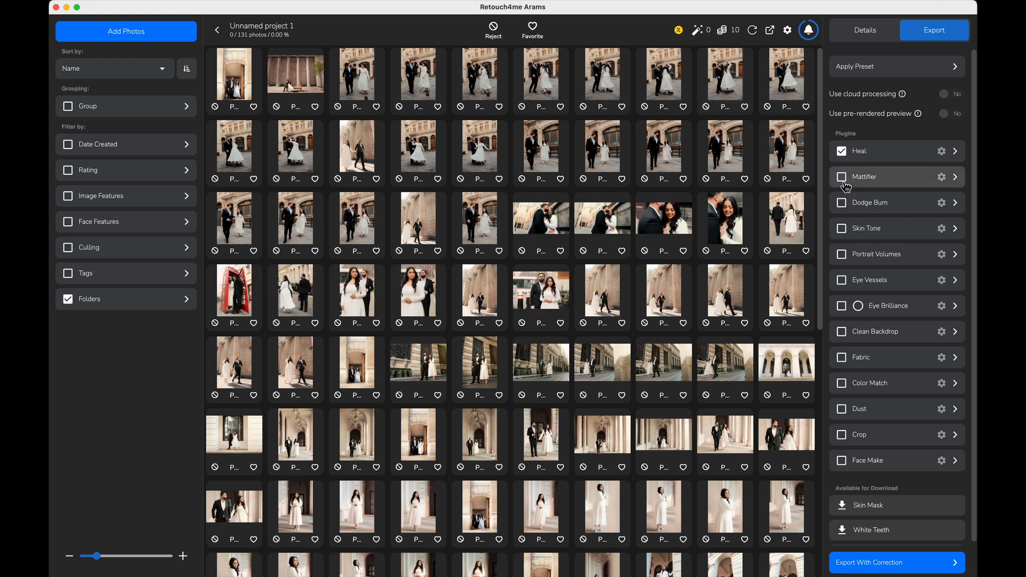
pyautogui.click(844, 204)
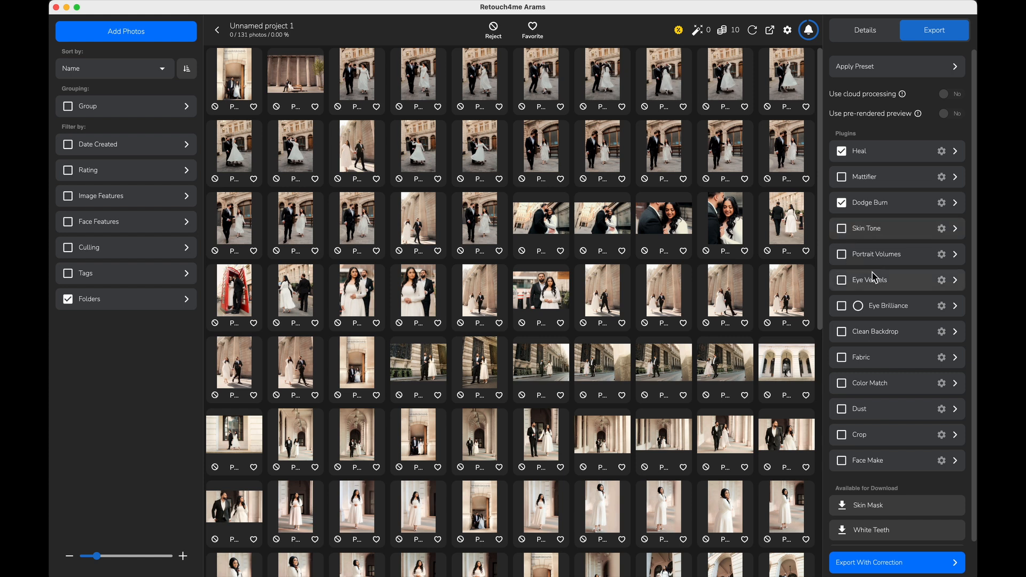
pyautogui.moveTo(907, 270)
pyautogui.mouseDown()
pyautogui.moveTo(931, 274)
pyautogui.moveTo(888, 276)
pyautogui.moveTo(918, 278)
pyautogui.moveTo(898, 279)
pyautogui.mouseUp()
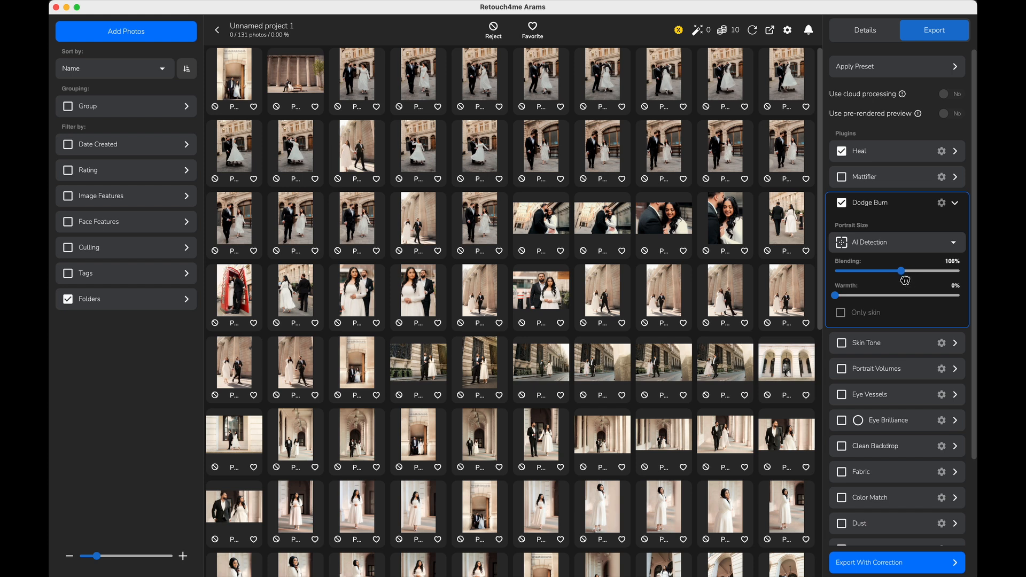
pyautogui.click(956, 203)
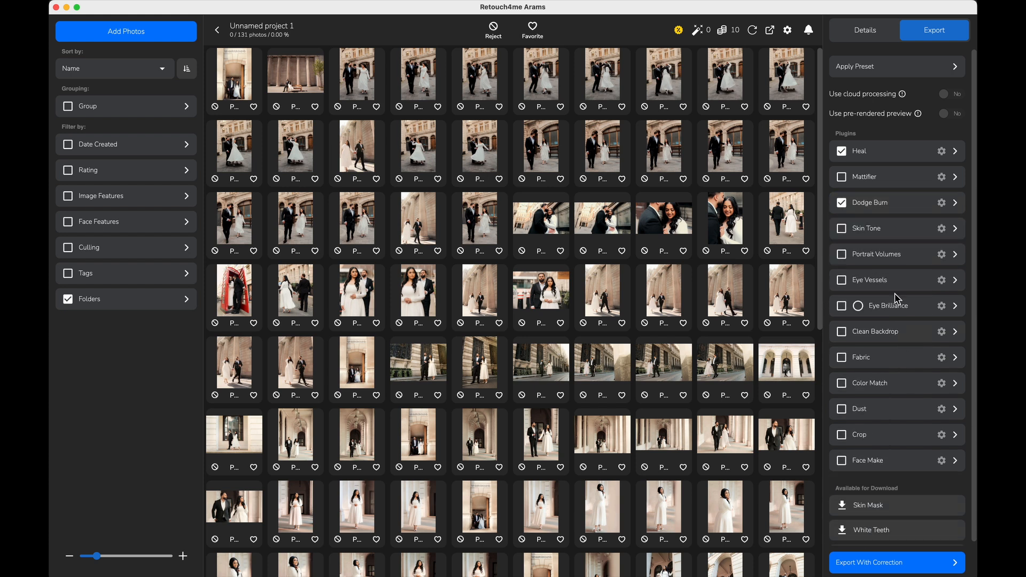